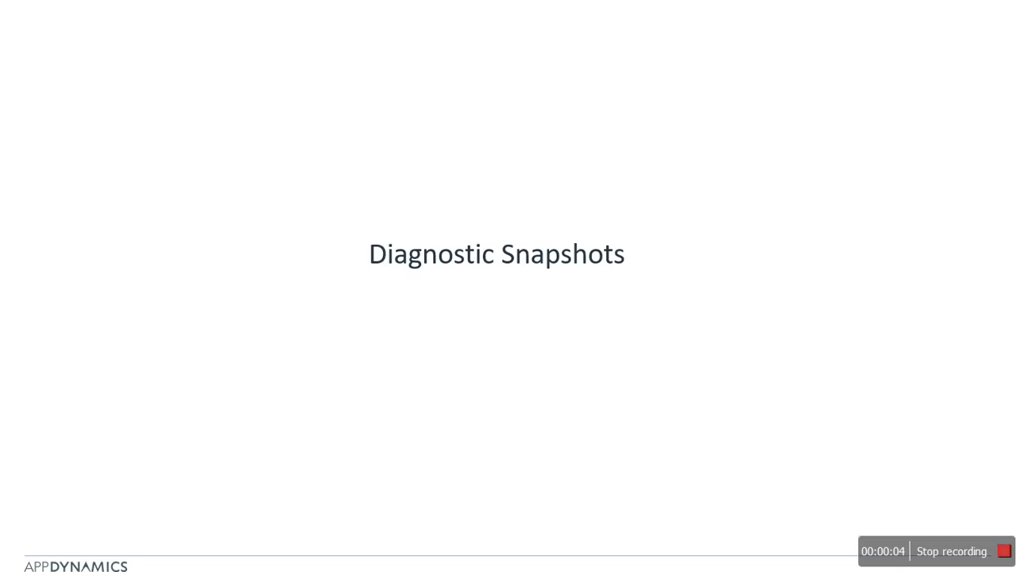
# Switch to AppDynamics, open the Checkout snapshot from 17/03/27 21:41:09 and examine its transaction flow map and potential issues.
pyautogui.hotkey('alt', 'Tab')
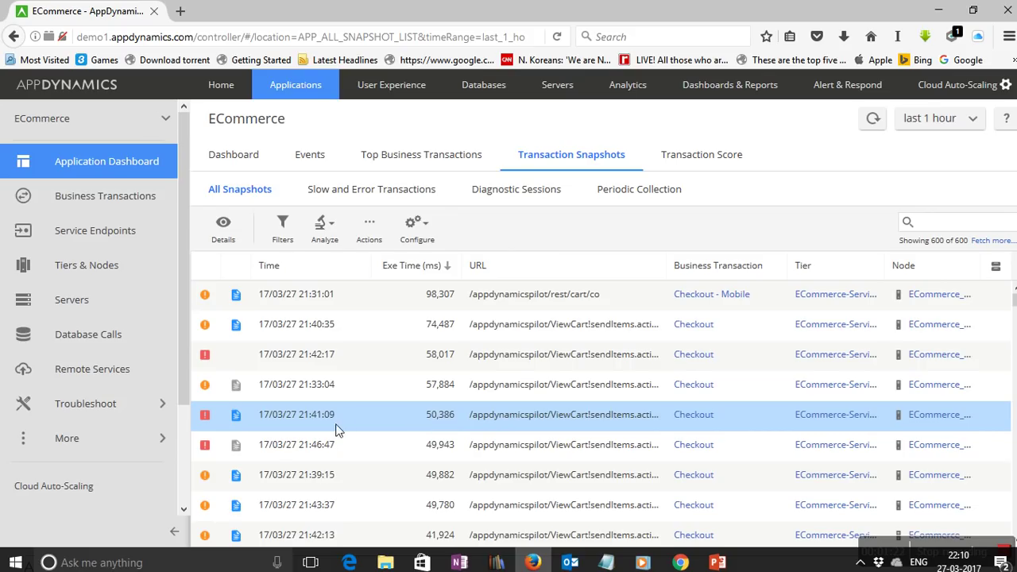
pyautogui.click(222, 232)
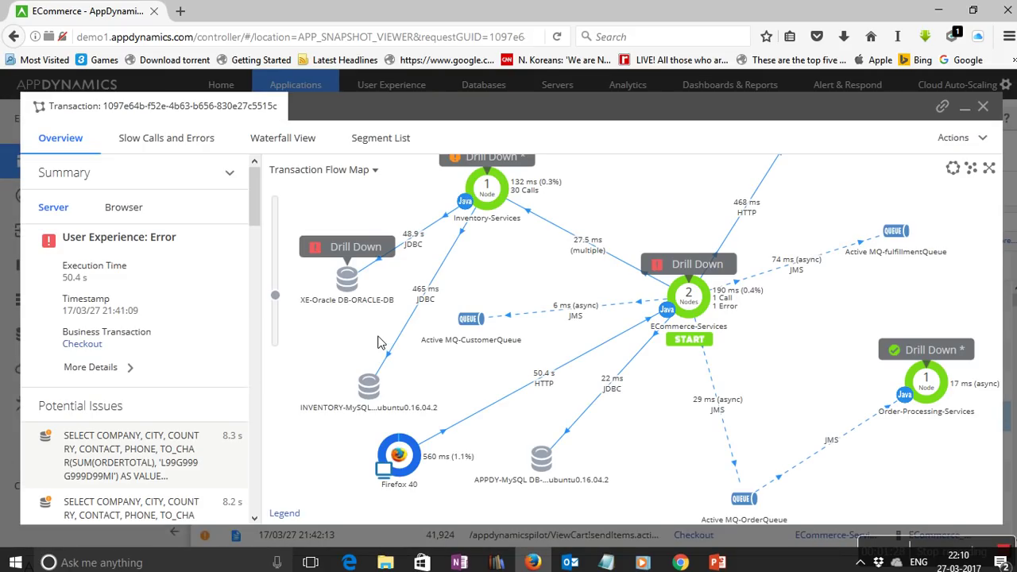
pyautogui.scroll(3, 418, 330)
pyautogui.click(275, 291)
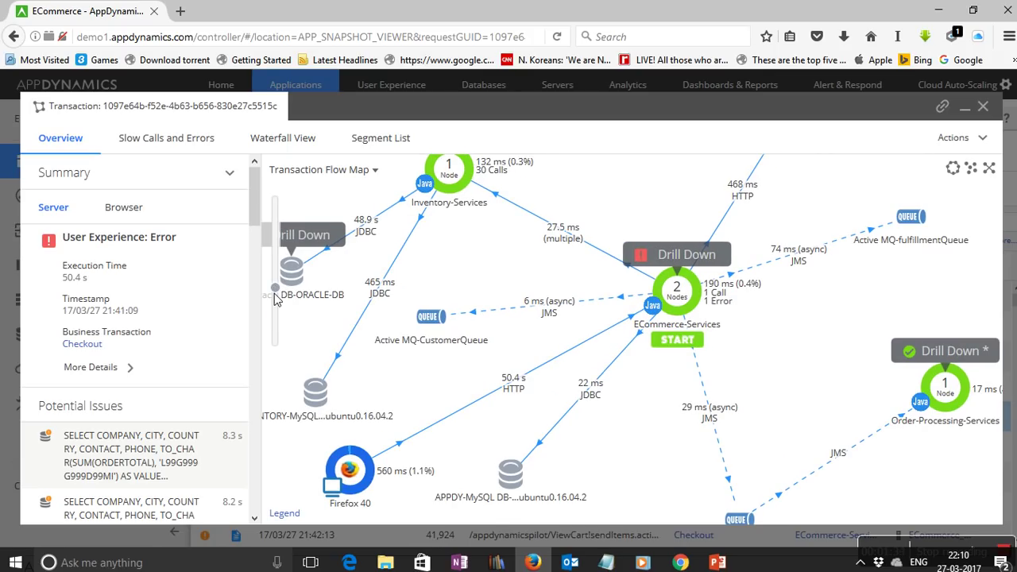
pyautogui.click(274, 293)
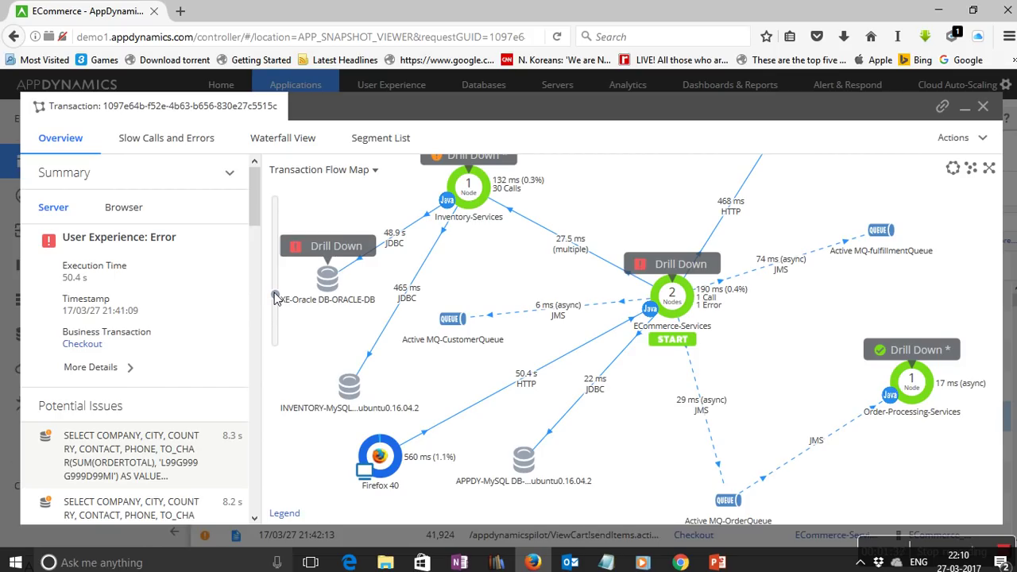
pyautogui.click(274, 298)
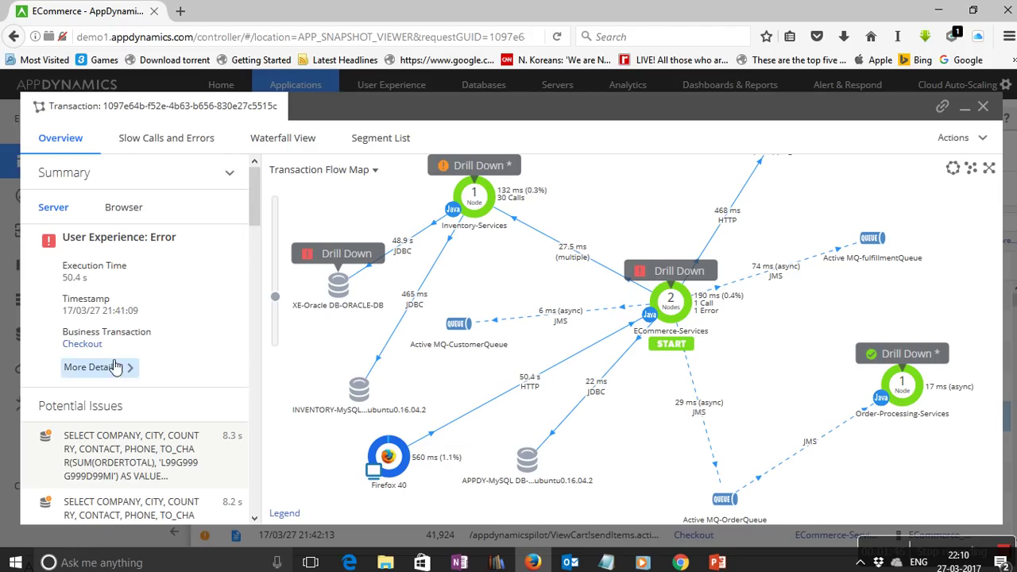
pyautogui.scroll(-1, 119, 364)
pyautogui.scroll(-2, 120, 365)
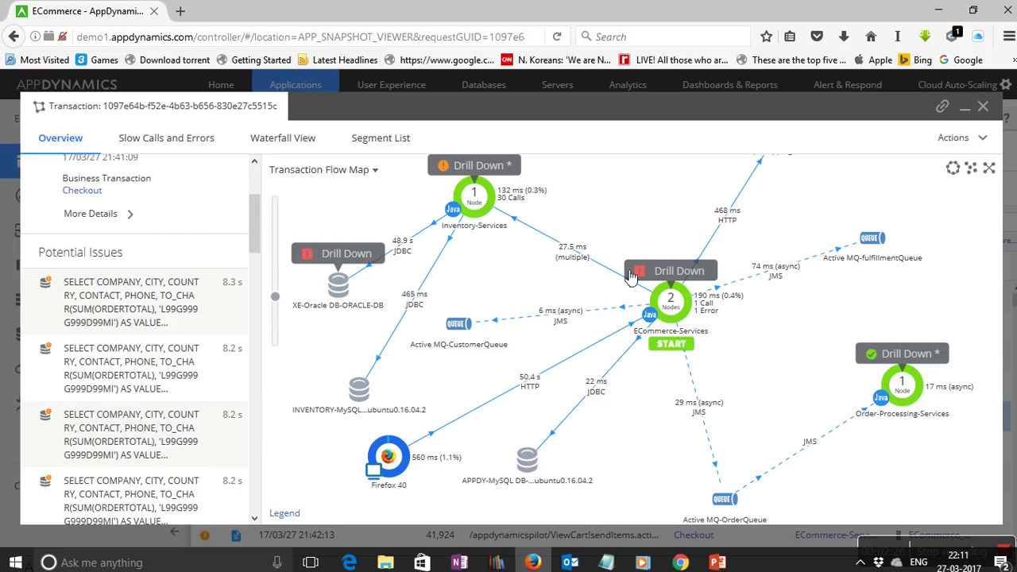
# Drill down into the ECommerce-Services call graph and open the details of the Spring Bean call soapUtil:raisePO:53.
pyautogui.click(658, 272)
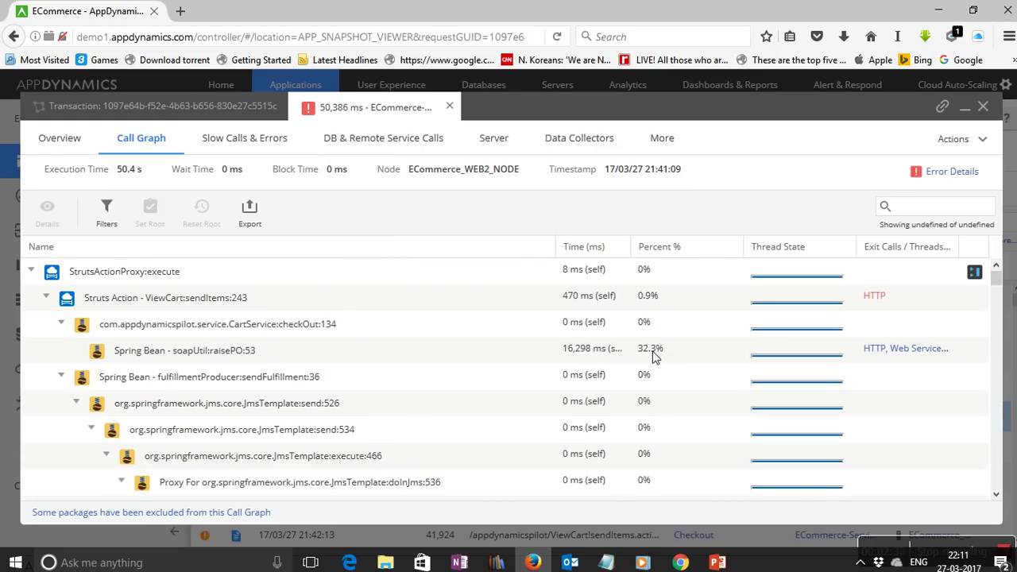
pyautogui.click(263, 353)
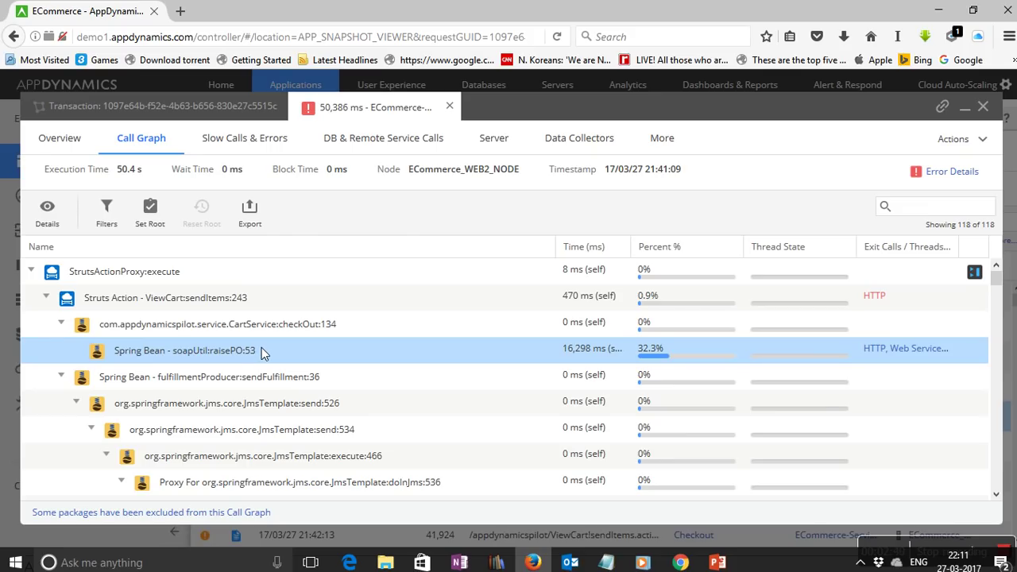
pyautogui.scroll(-2, 262, 350)
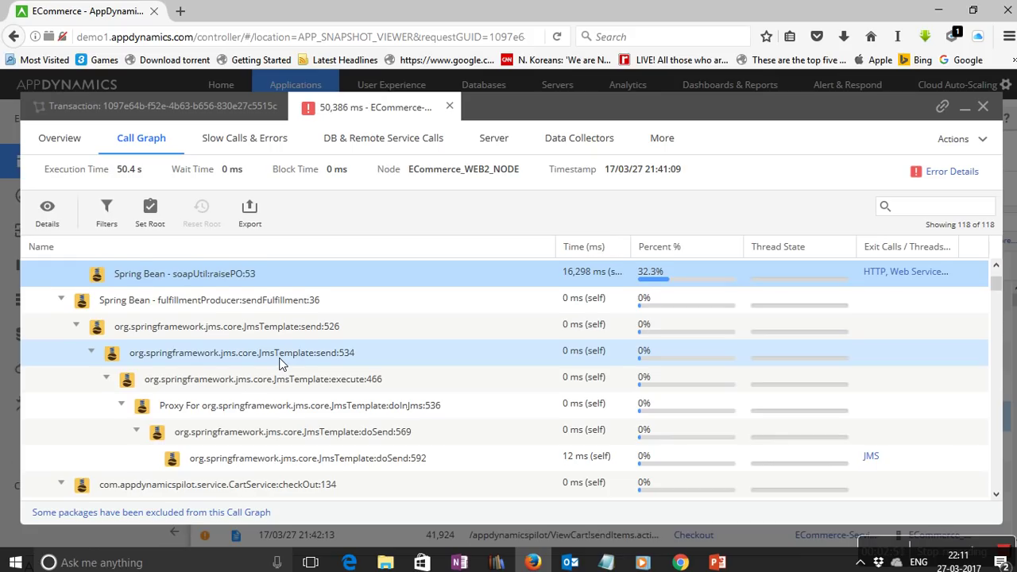
pyautogui.scroll(2, 280, 363)
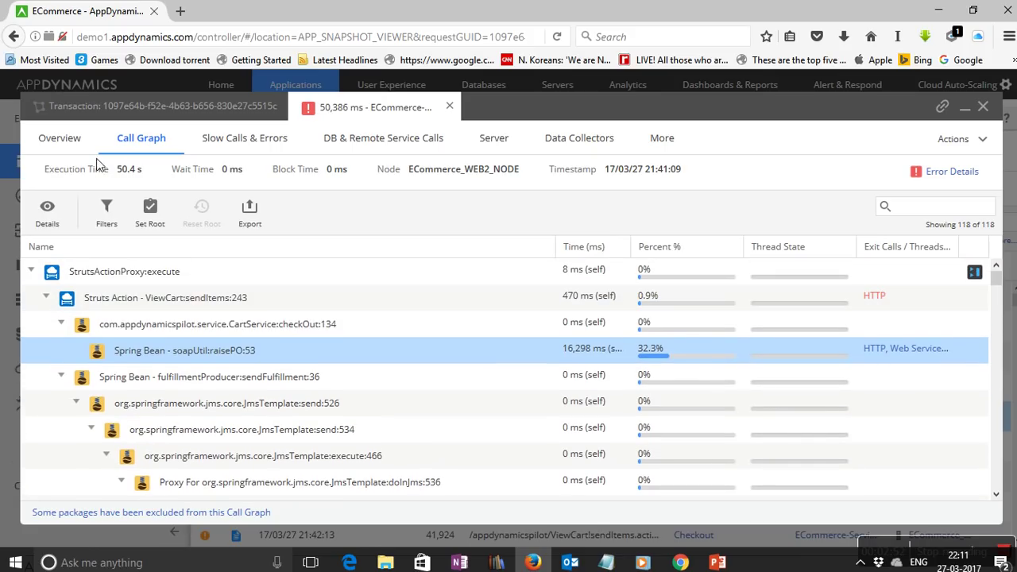
pyautogui.click(49, 220)
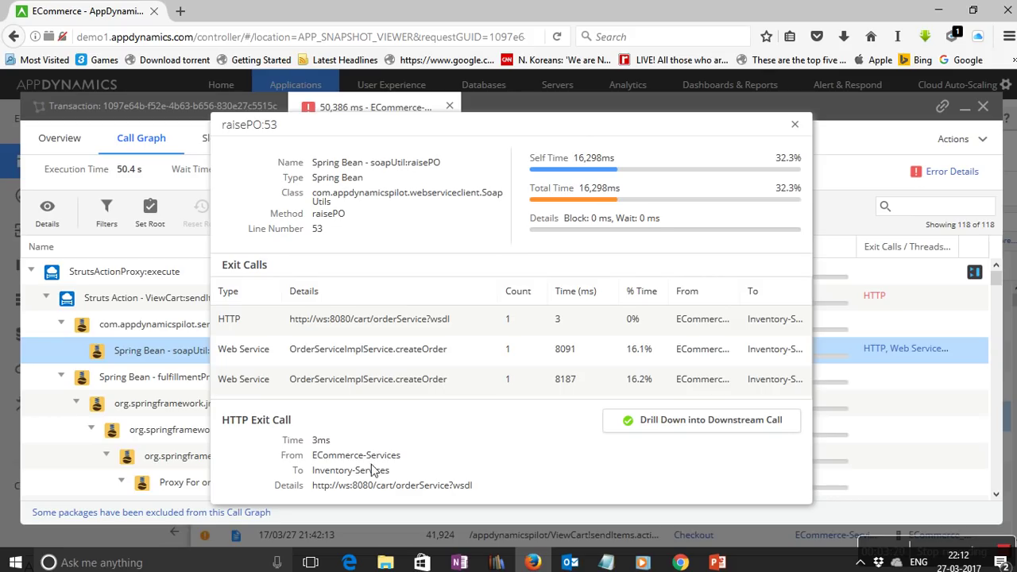
# Drill down into the first OrderServiceImplService.createOrder web service call and inspect the details of queryExecutor:executeOracleQuery:61.
pyautogui.click(368, 349)
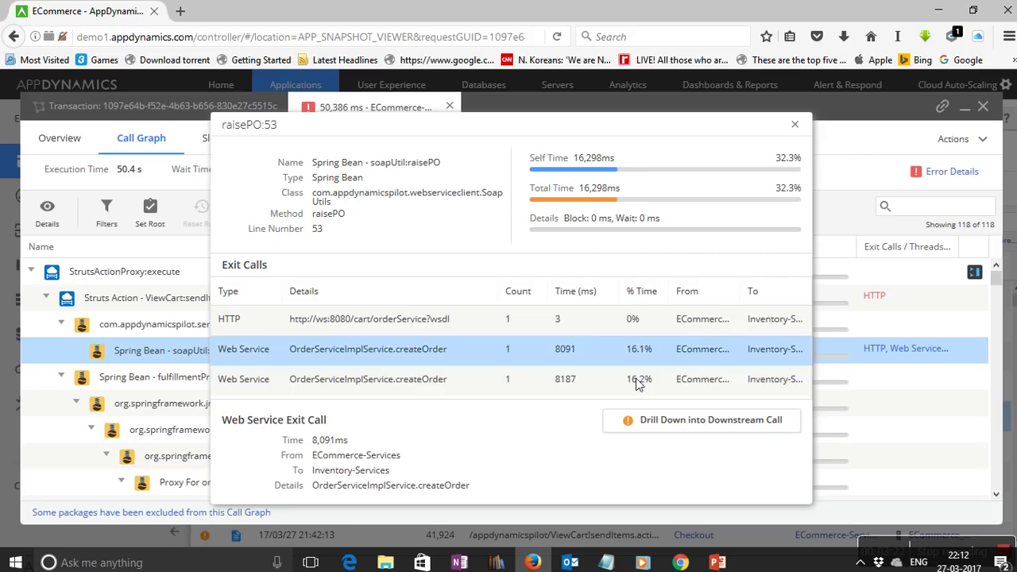
pyautogui.click(699, 420)
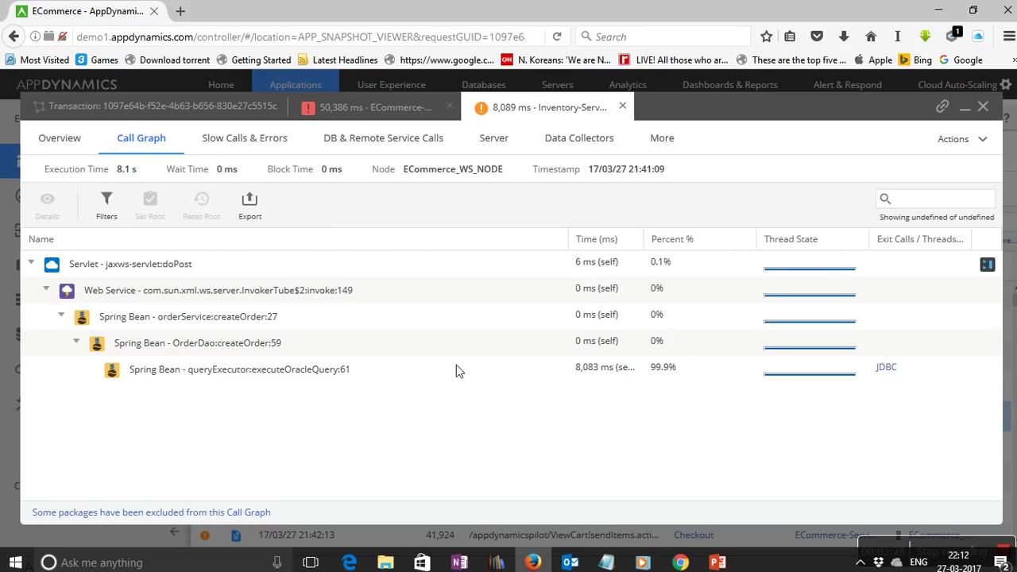
pyautogui.click(338, 373)
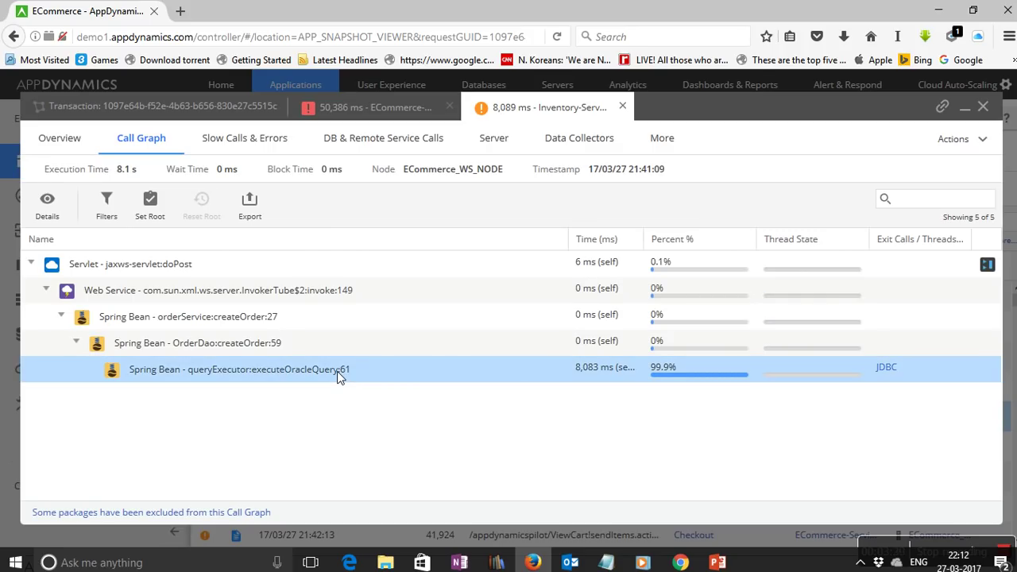
pyautogui.click(59, 205)
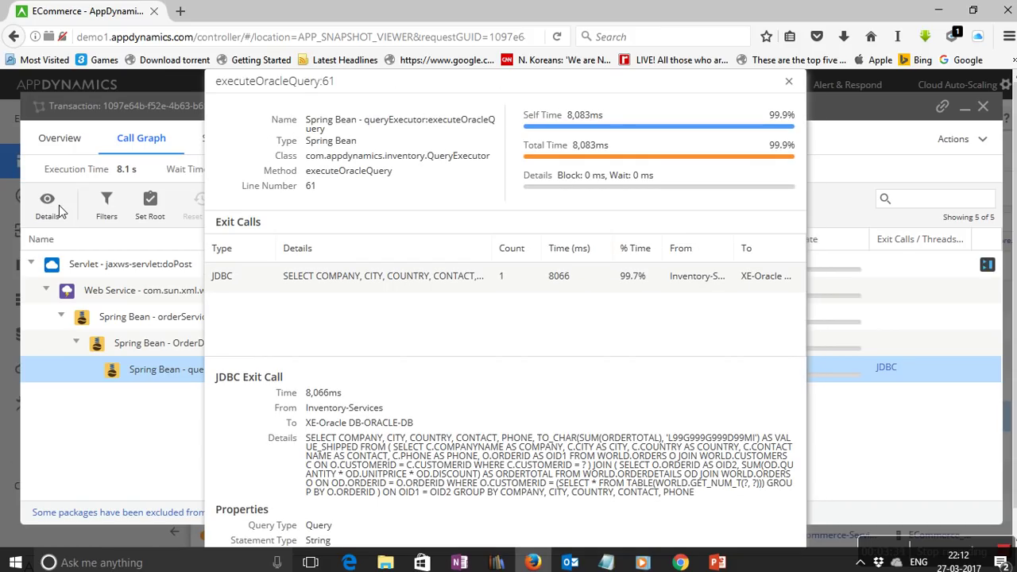
pyautogui.click(789, 83)
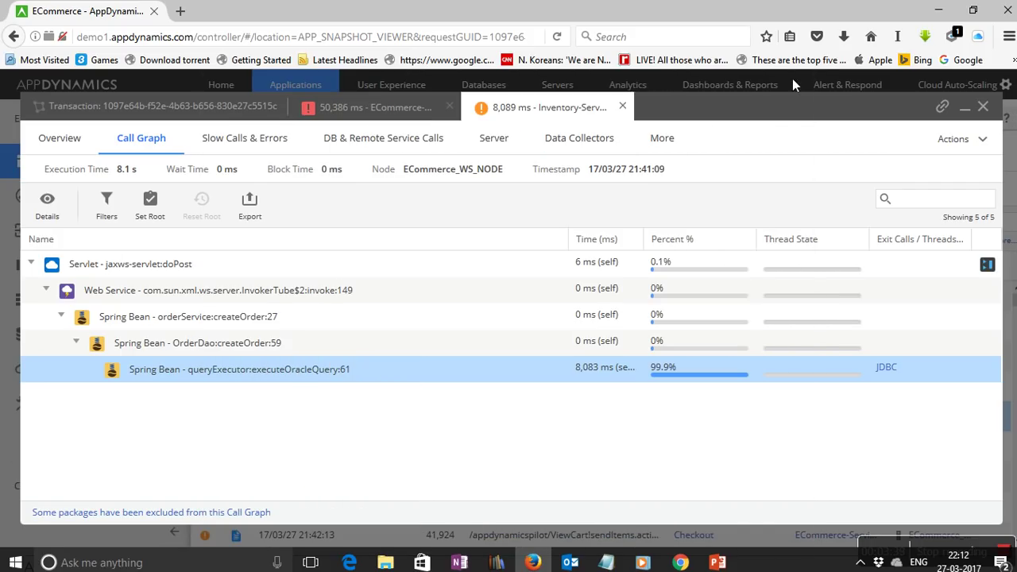
# Close the Inventory-Services drill-down and show the slow calls and errors of the ECommerce-Services segment.
pyautogui.click(624, 107)
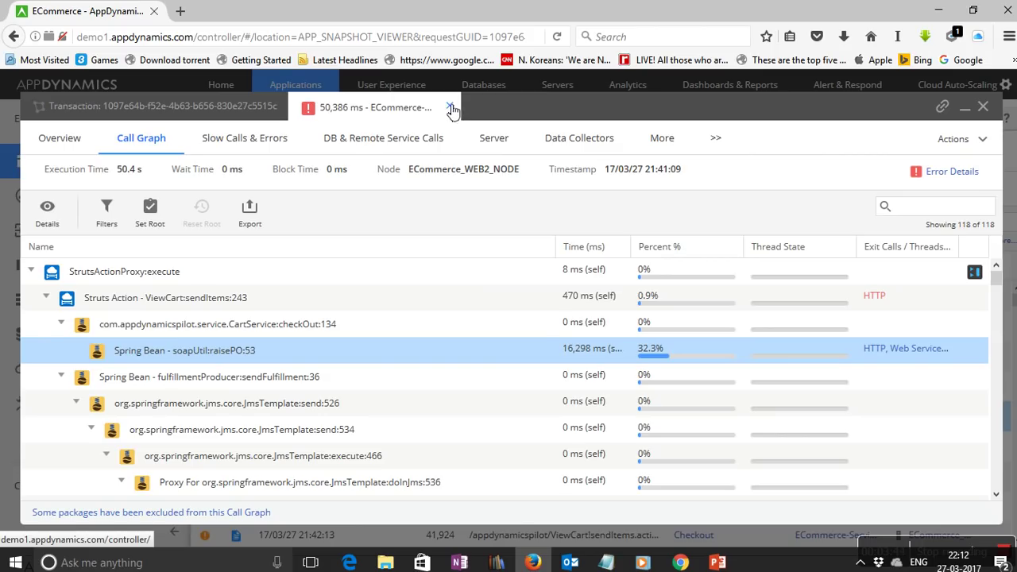
pyautogui.click(247, 115)
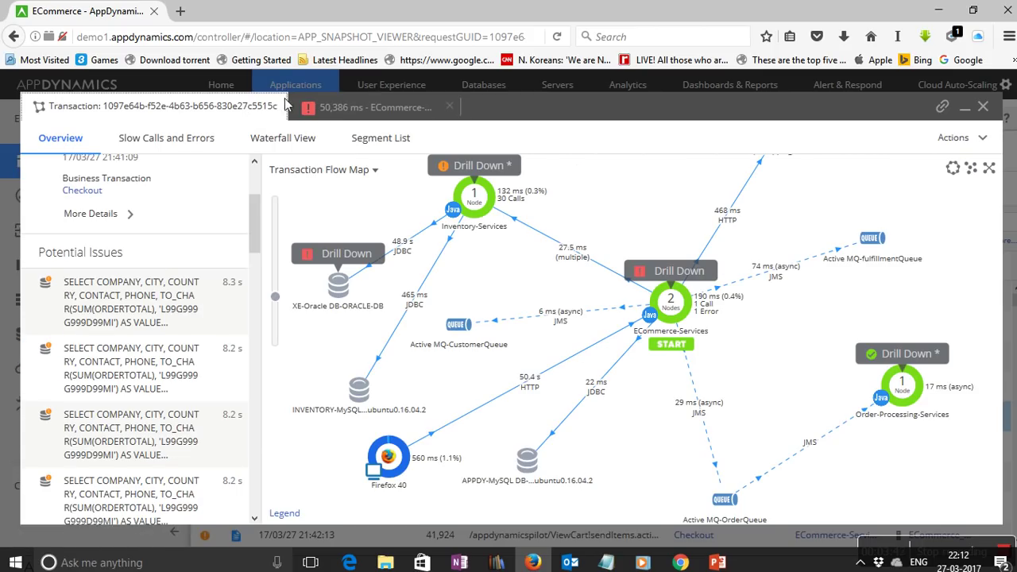
pyautogui.click(330, 117)
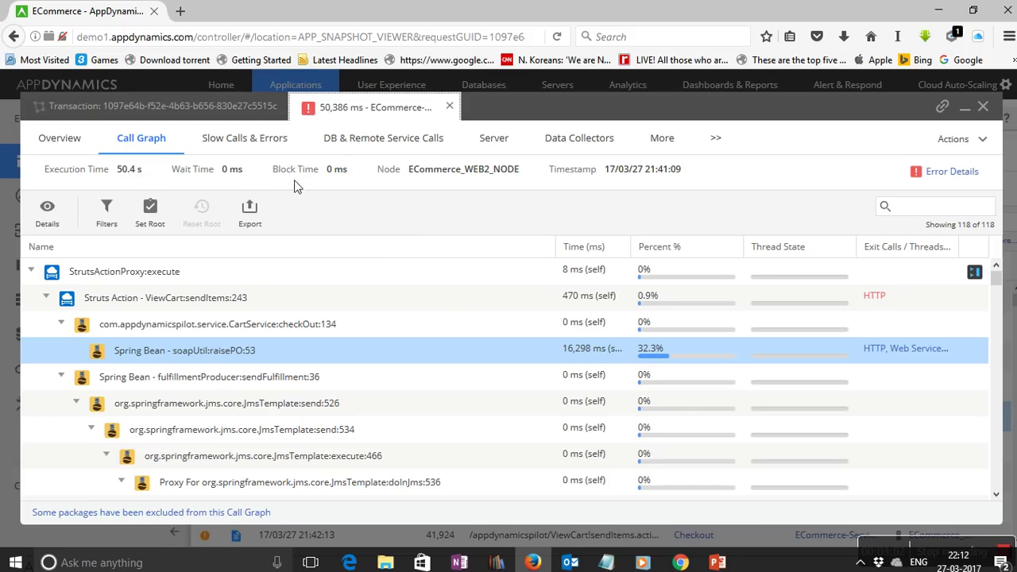
pyautogui.click(259, 142)
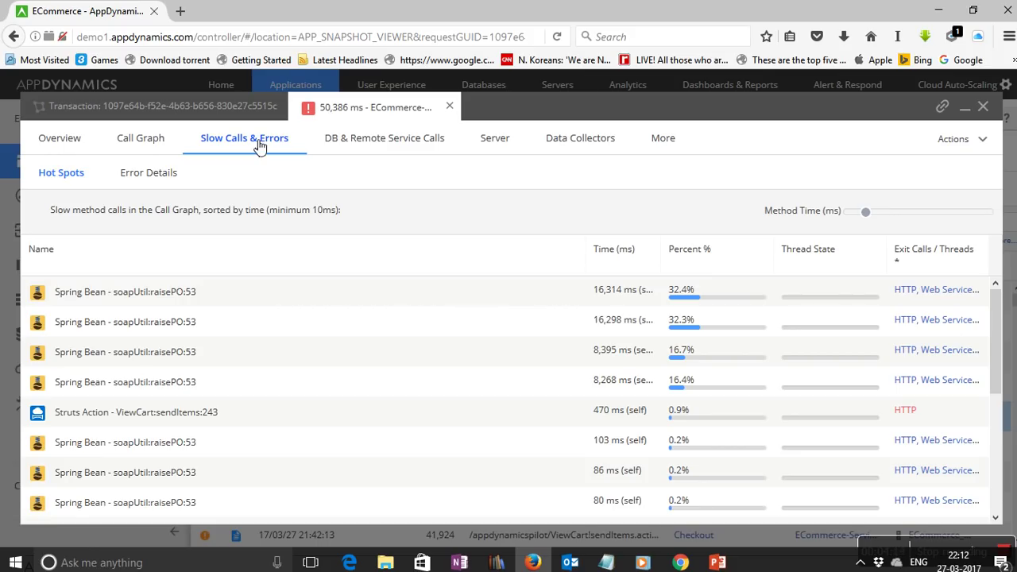
# Show the segment's SQL calls and inspect the DB Transaction Commit and the DELETE FROM cart_item query.
pyautogui.click(339, 143)
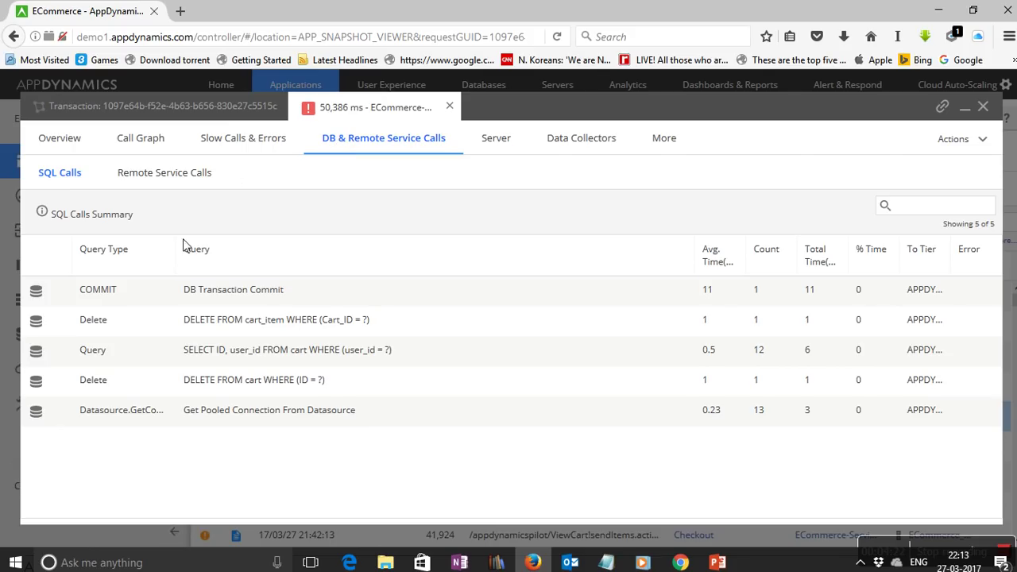
pyautogui.click(173, 286)
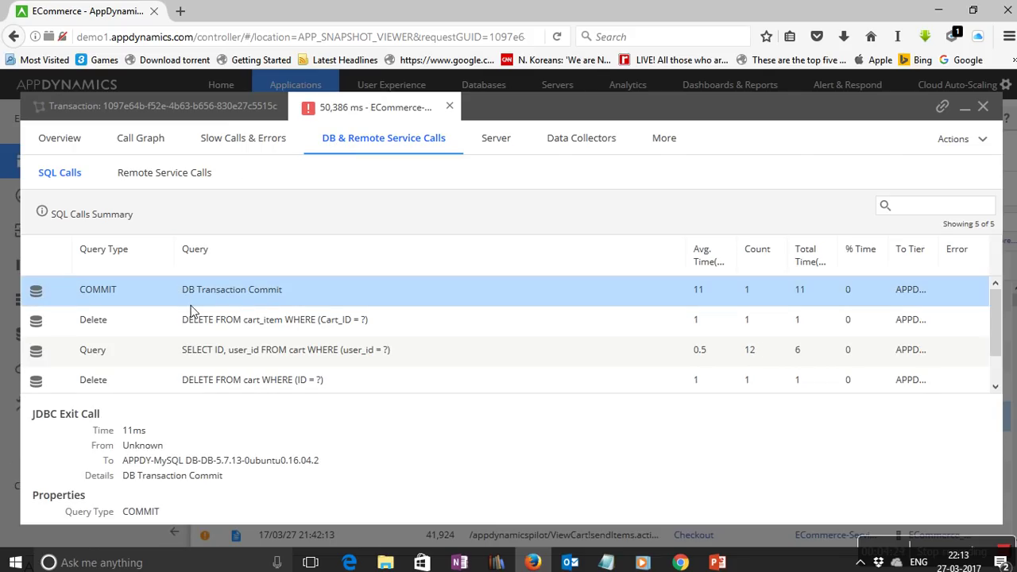
pyautogui.click(191, 326)
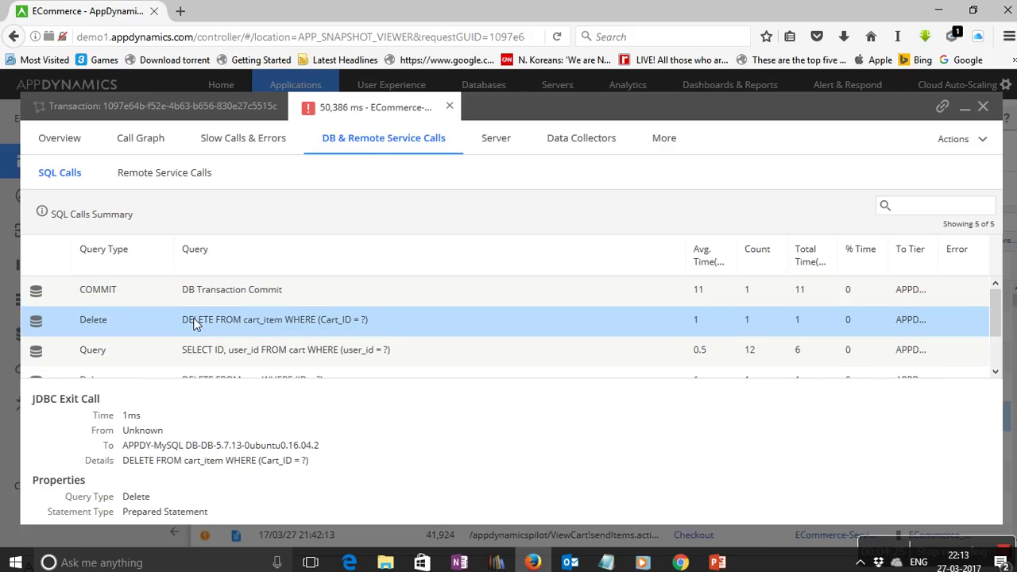
# Examine the snapshot's server overview metrics and the HTTP and user data captured by its data collectors.
pyautogui.click(494, 142)
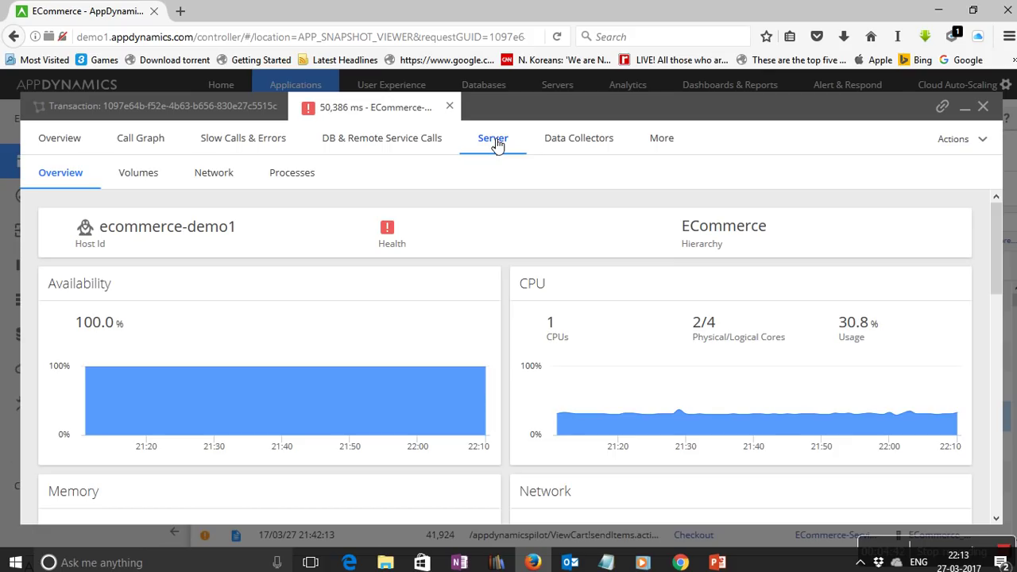
pyautogui.scroll(-3, 575, 243)
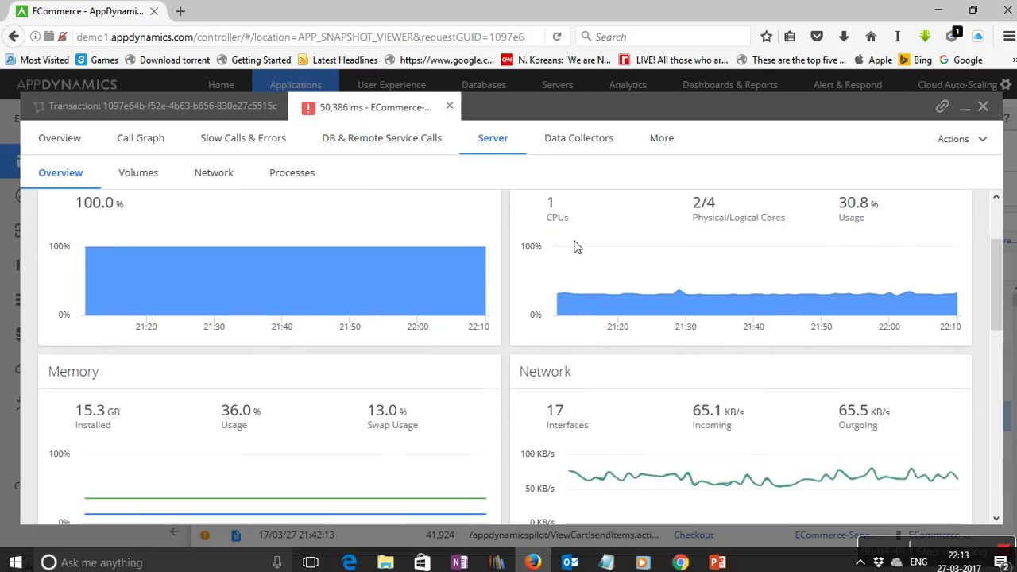
pyautogui.scroll(-3, 575, 247)
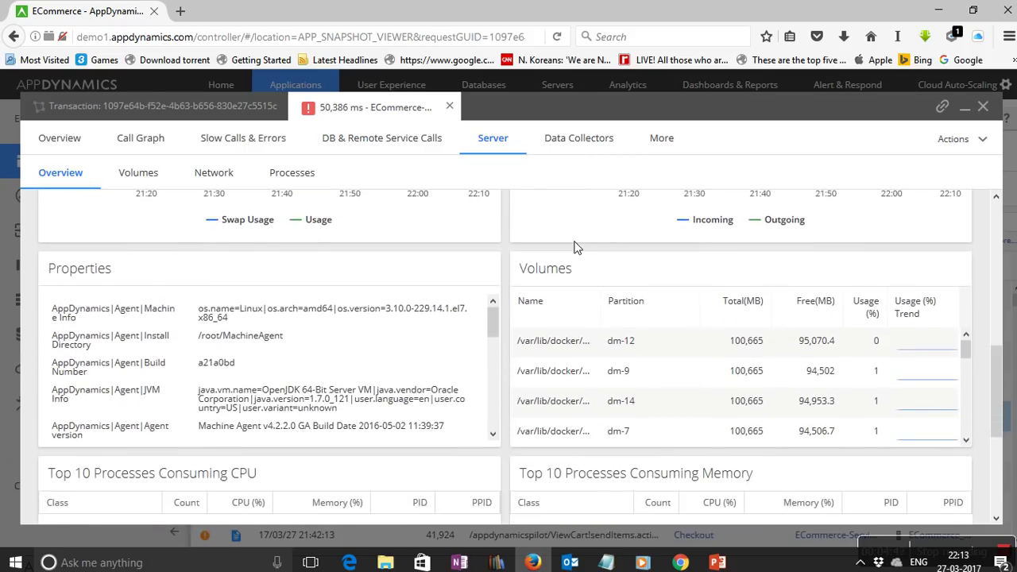
pyautogui.scroll(4, 577, 248)
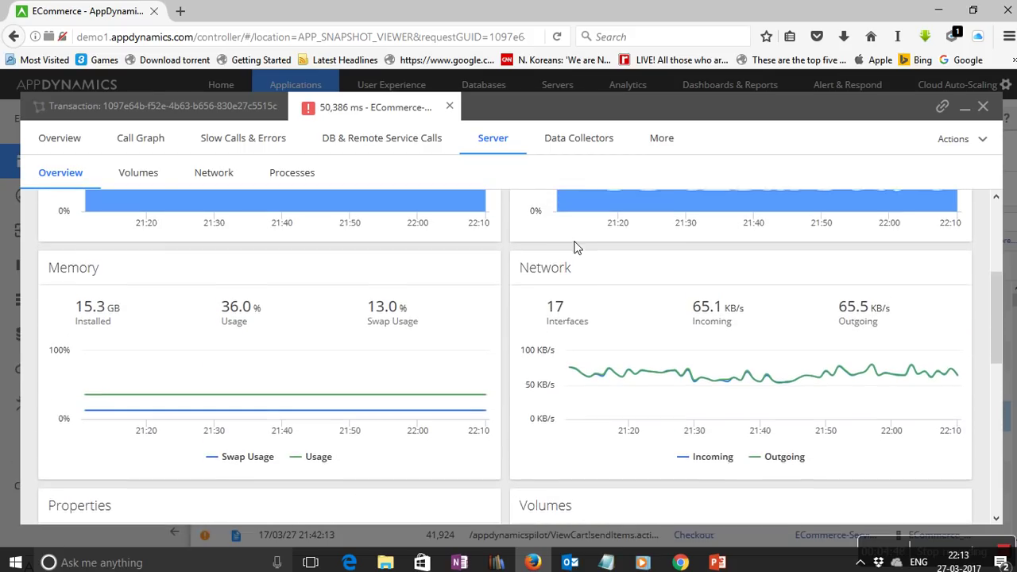
pyautogui.scroll(3, 576, 248)
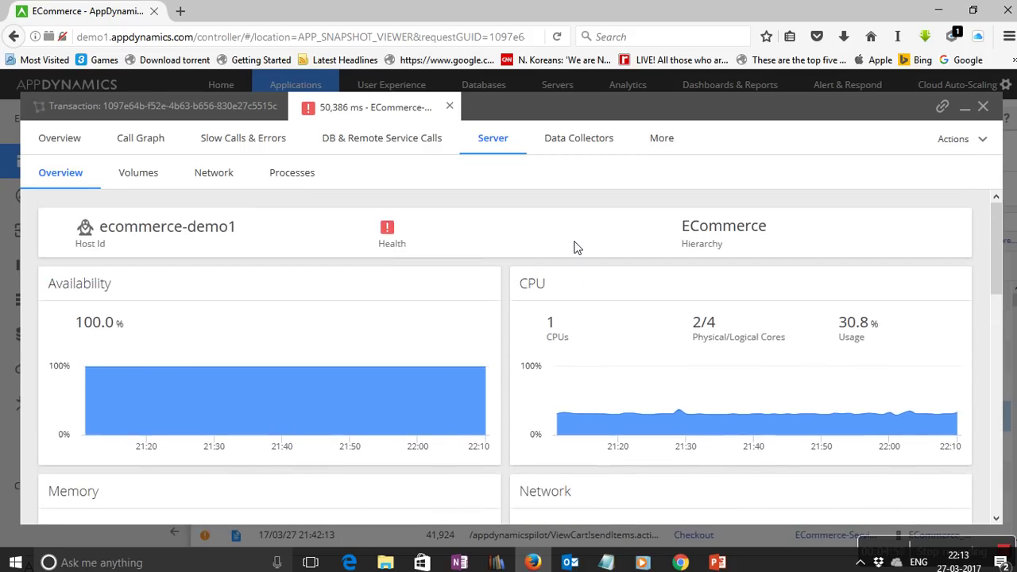
pyautogui.click(558, 151)
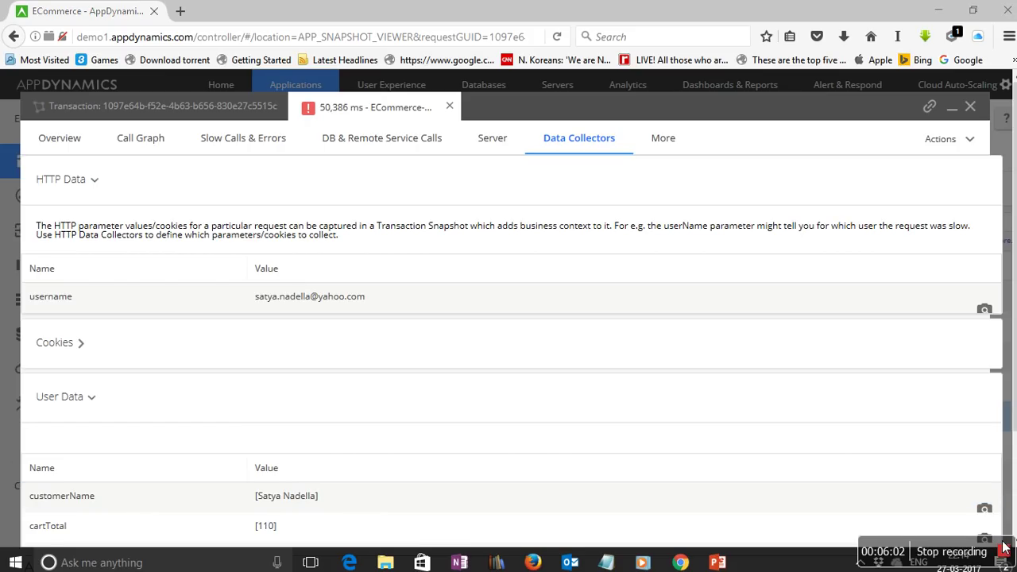
pyautogui.click(1005, 550)
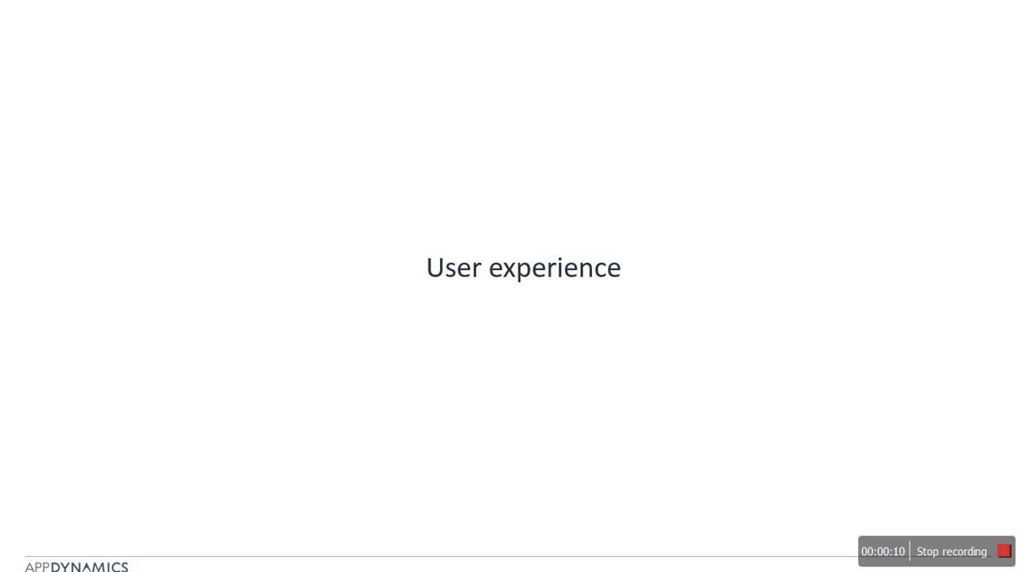
# Switch to AppDynamics in Firefox and review the Ecommerce-iOS dashboard's crash rates, network request times, application versions, app loads and error trends.
pyautogui.hotkey('alt', 'Tab')
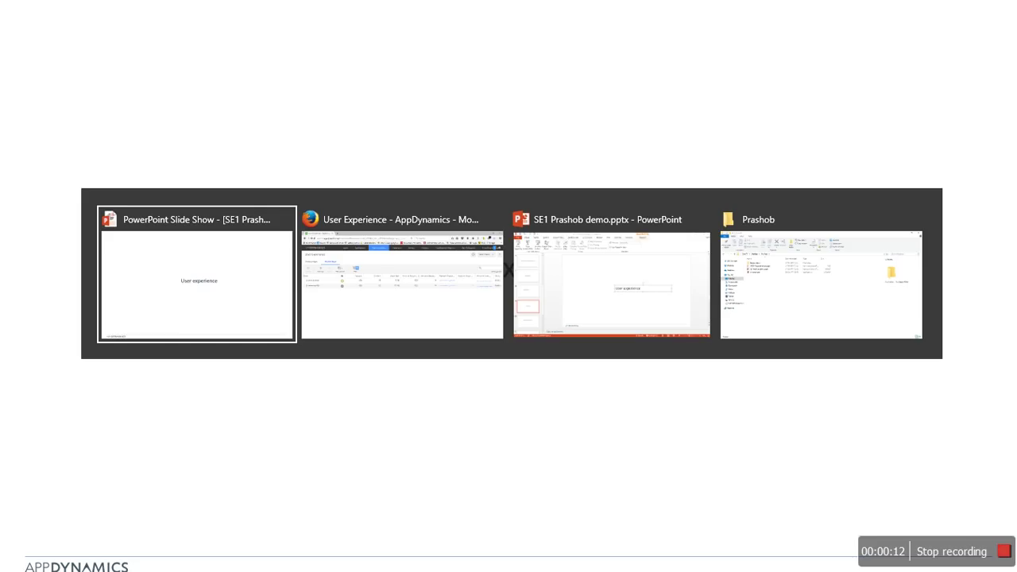
pyautogui.hotkey('alt', 'Tab')
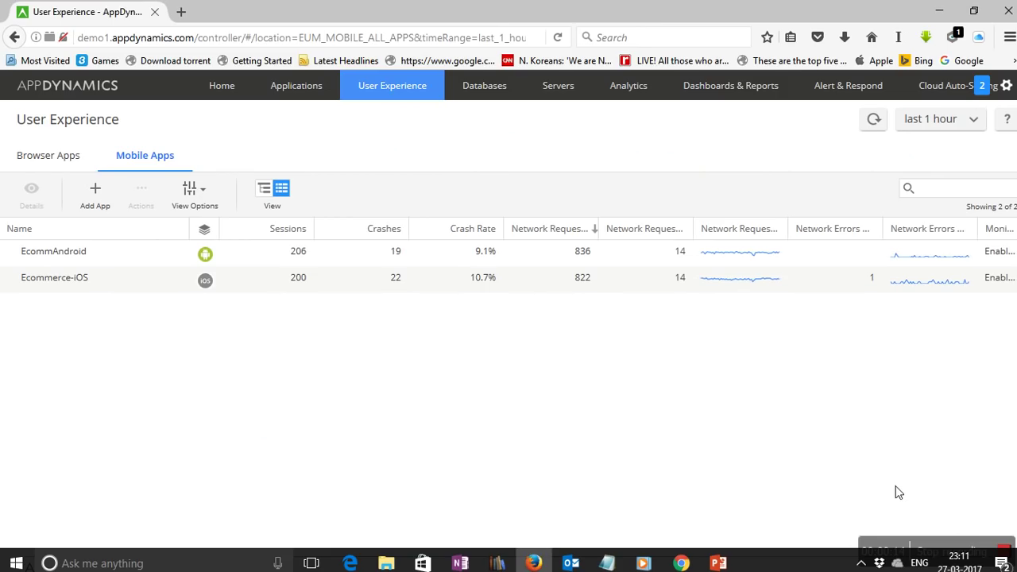
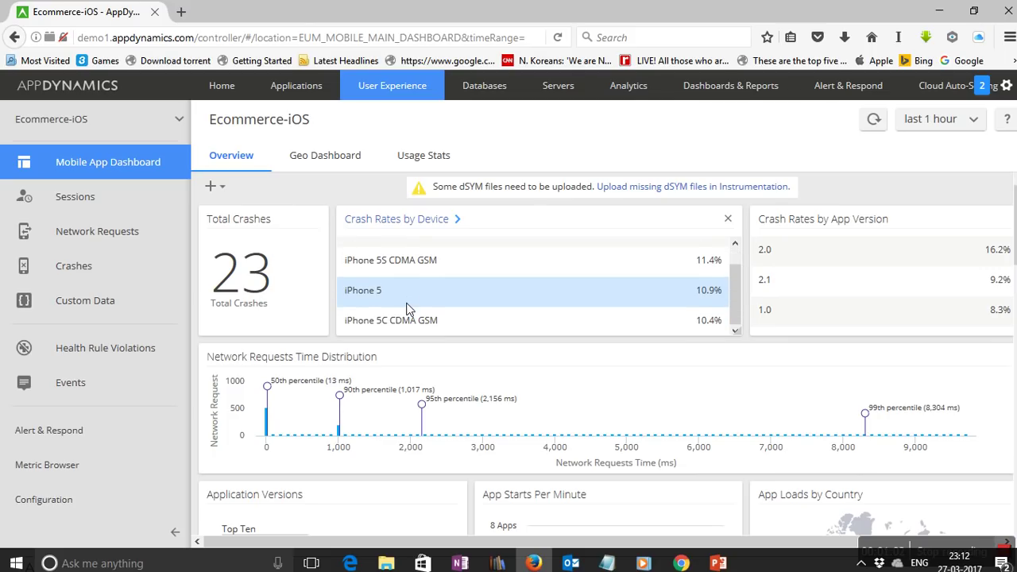
pyautogui.scroll(-2, 406, 309)
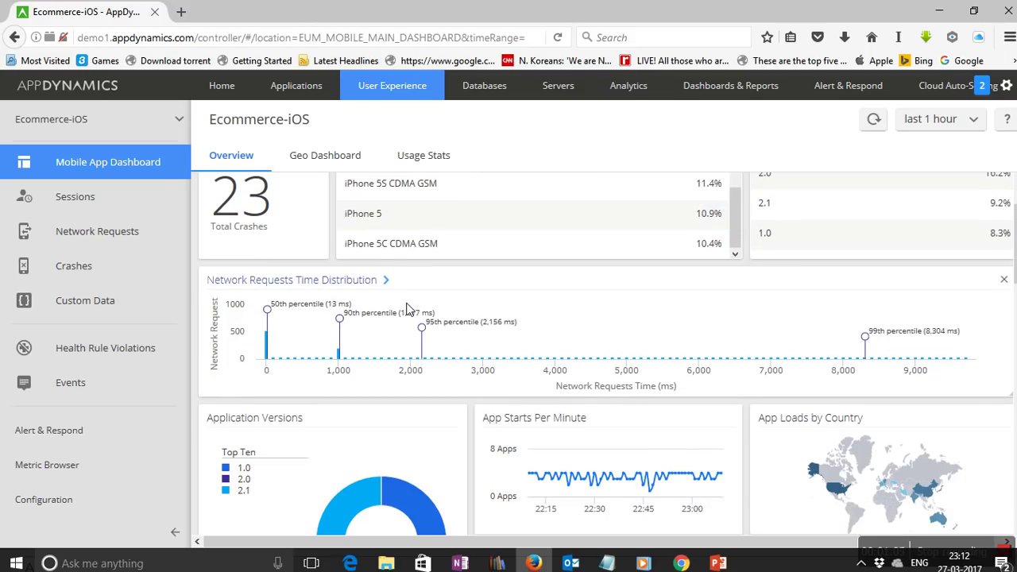
pyautogui.scroll(-4, 406, 309)
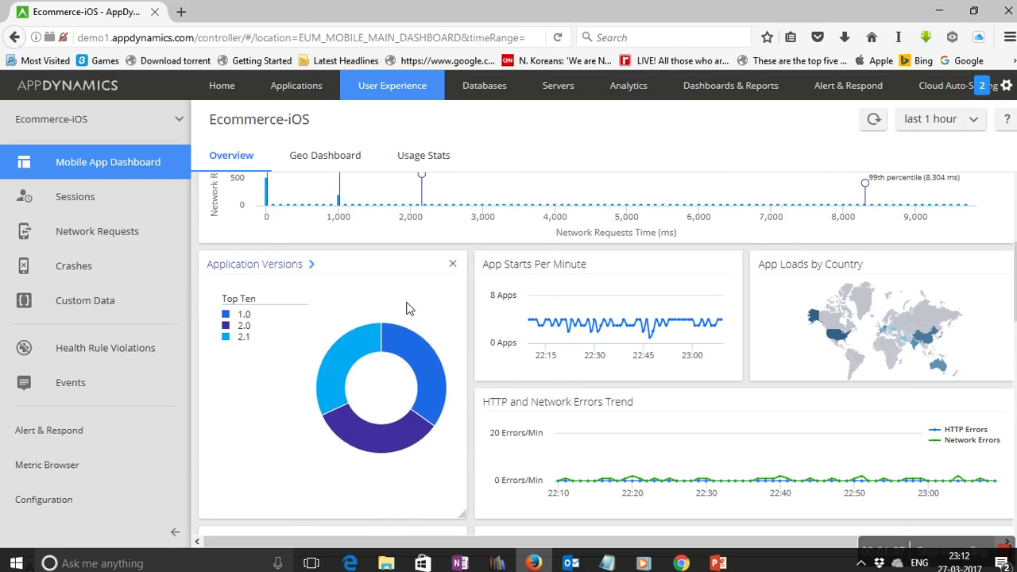
pyautogui.scroll(-2, 406, 309)
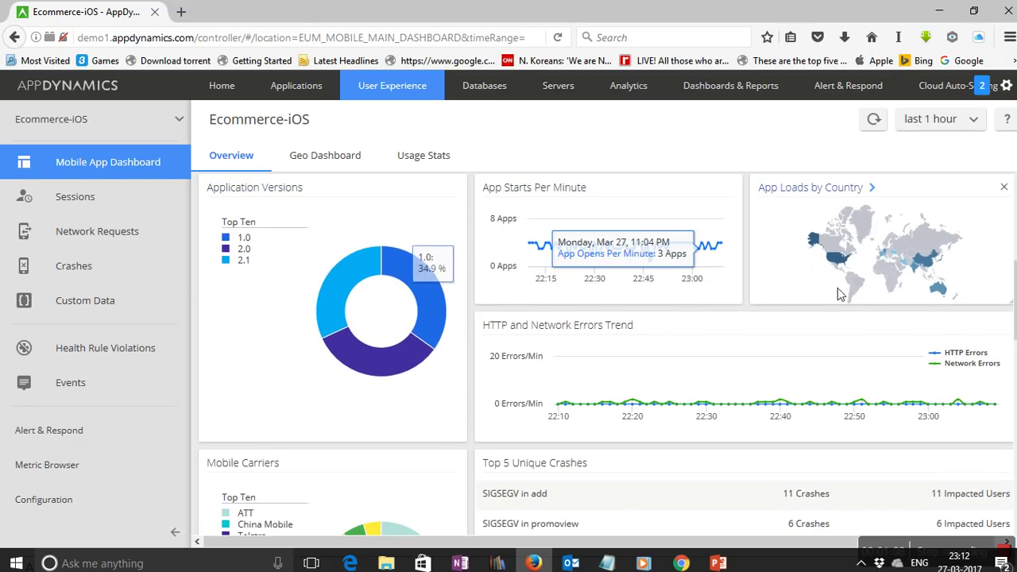
pyautogui.scroll(-5, 778, 292)
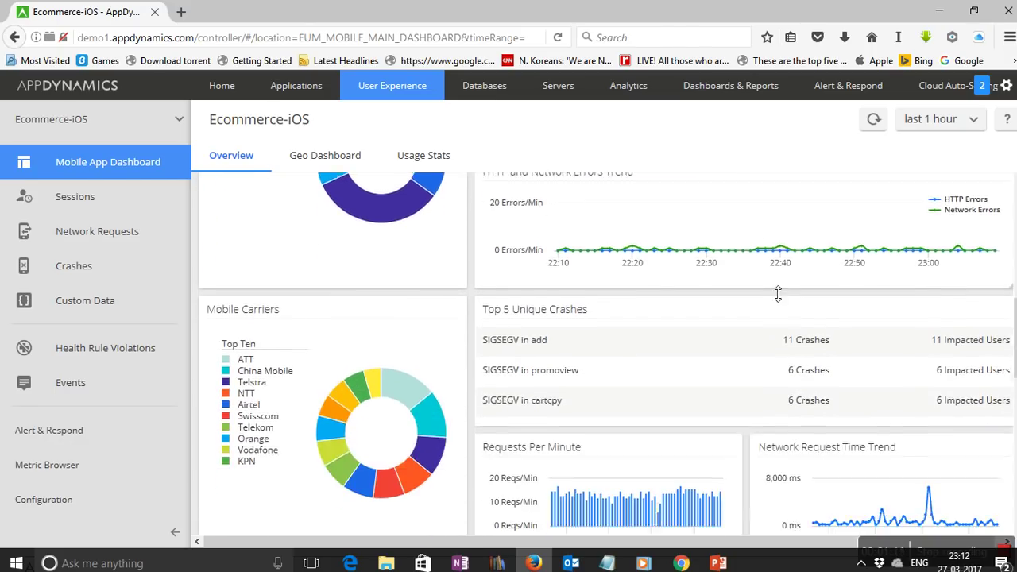
# Examine the Ecommerce-iOS dashboard's breakdowns by mobile carrier, mobile device, end user requests by country and OS version.
pyautogui.scroll(-1, 778, 292)
pyautogui.moveTo(424, 386)
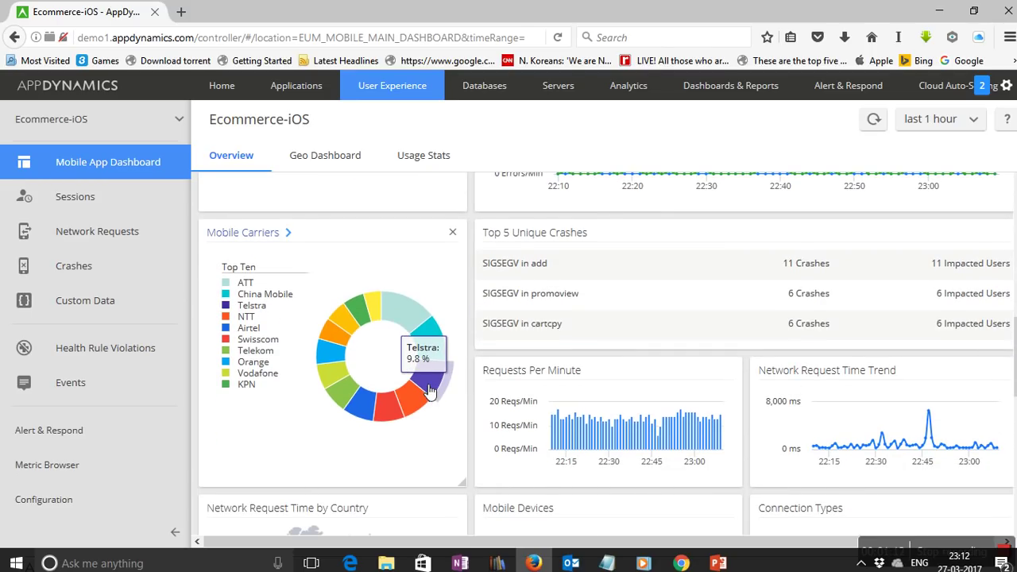
pyautogui.scroll(-1, 425, 388)
pyautogui.scroll(-3, 423, 389)
pyautogui.scroll(-2, 423, 389)
pyautogui.moveTo(627, 391)
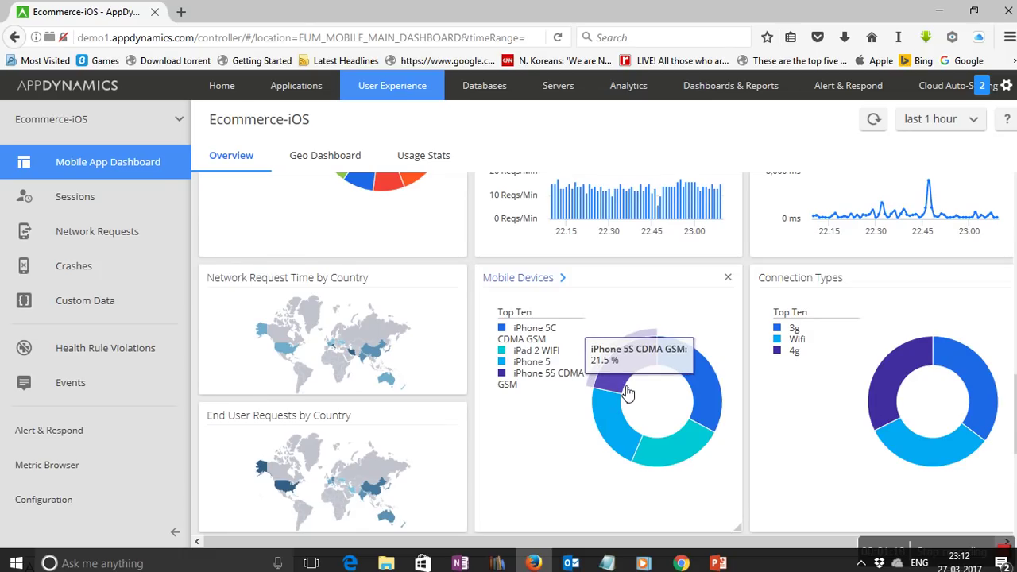
pyautogui.scroll(-1, 627, 392)
pyautogui.scroll(-4, 627, 392)
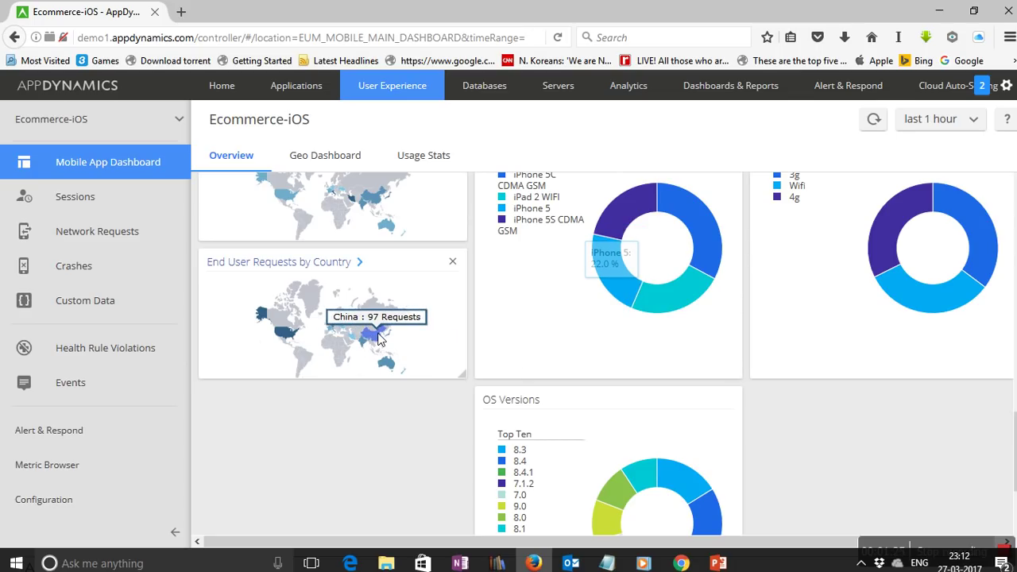
pyautogui.scroll(-3, 605, 395)
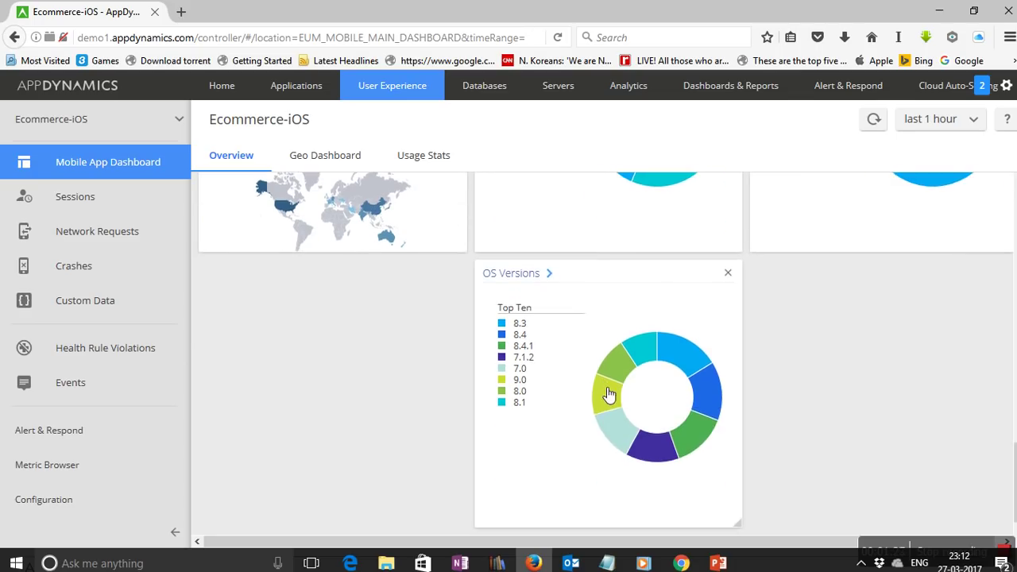
# Show the Ecommerce-iOS sessions and filter them by the criterion Crash Count > 1.
pyautogui.click(128, 206)
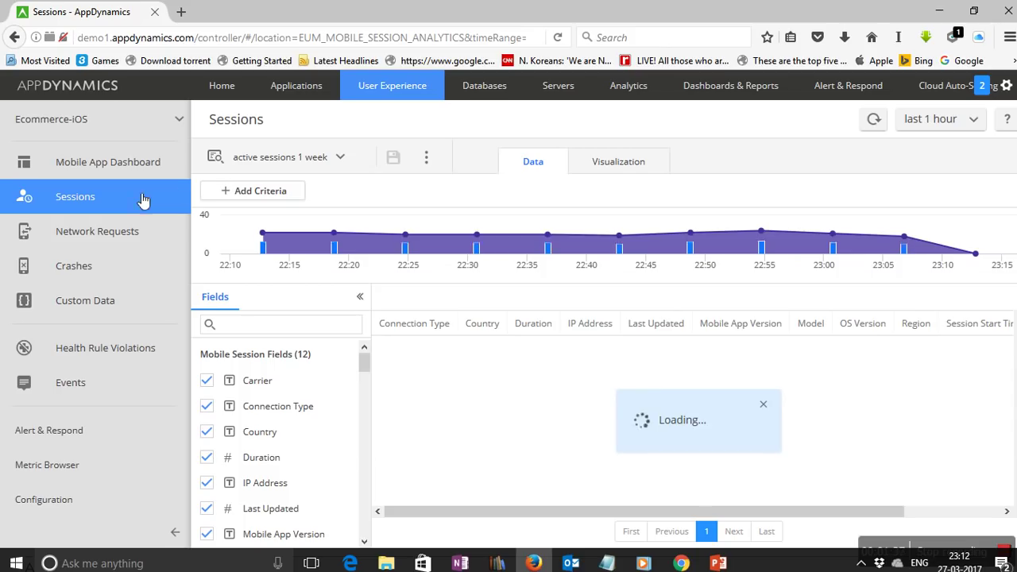
pyautogui.click(256, 189)
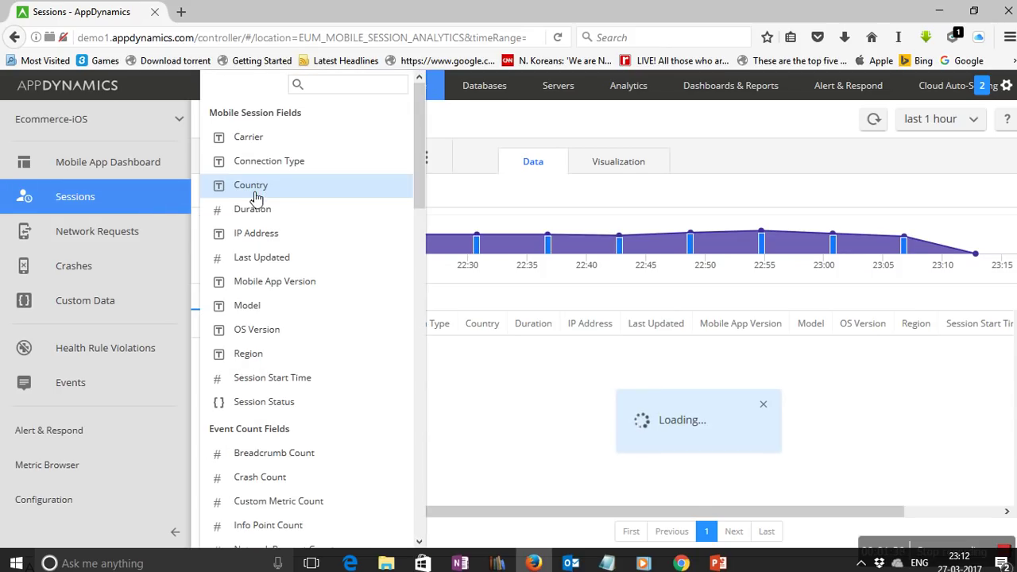
pyautogui.click(259, 478)
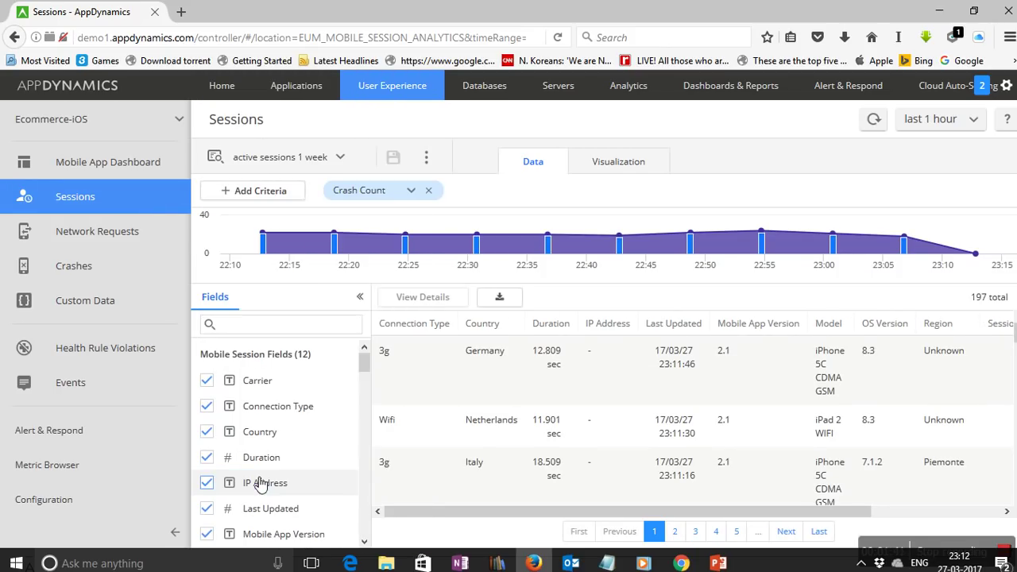
pyautogui.click(411, 193)
pyautogui.click(422, 220)
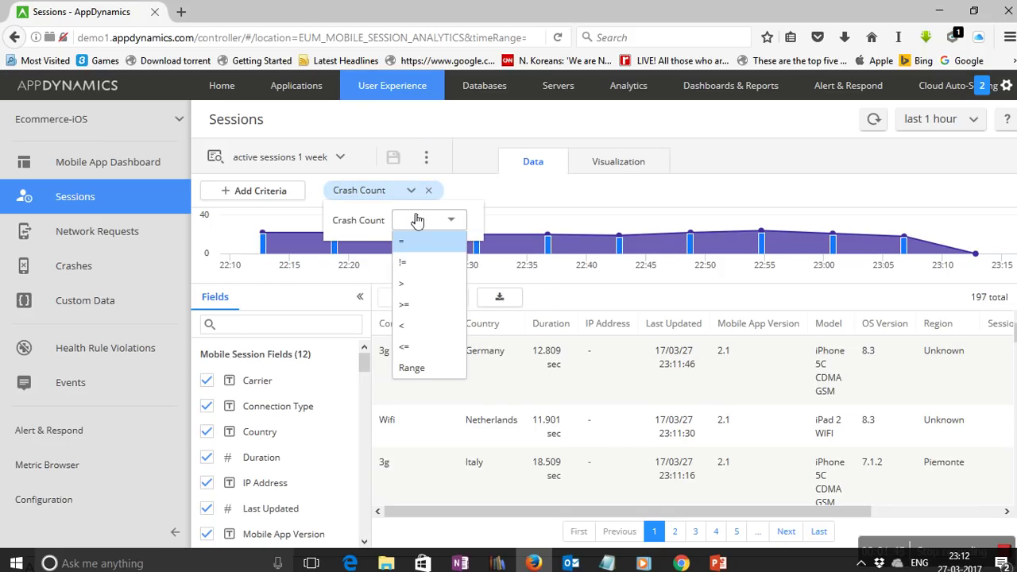
pyautogui.click(409, 284)
pyautogui.click(509, 221)
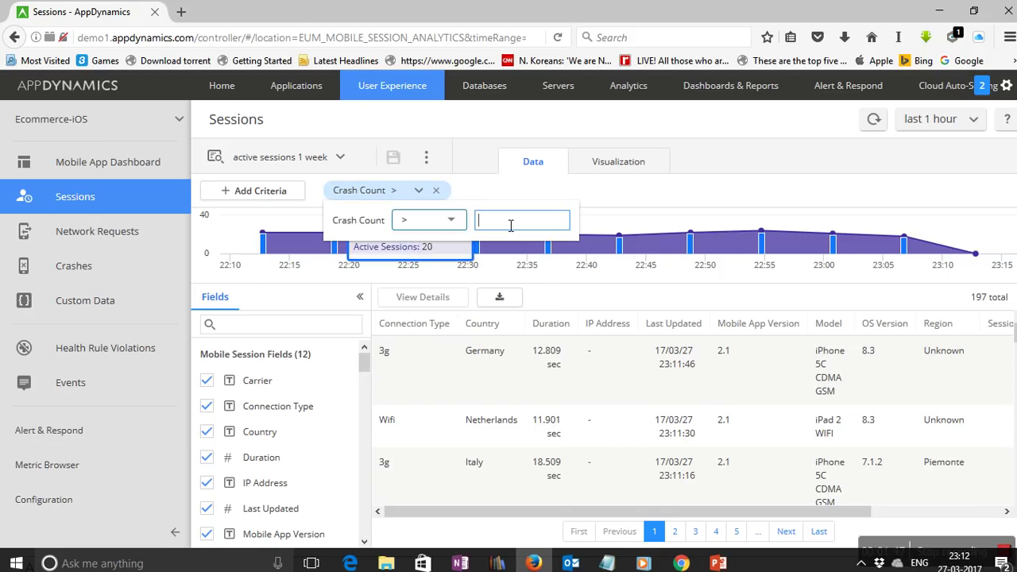
pyautogui.write('1')
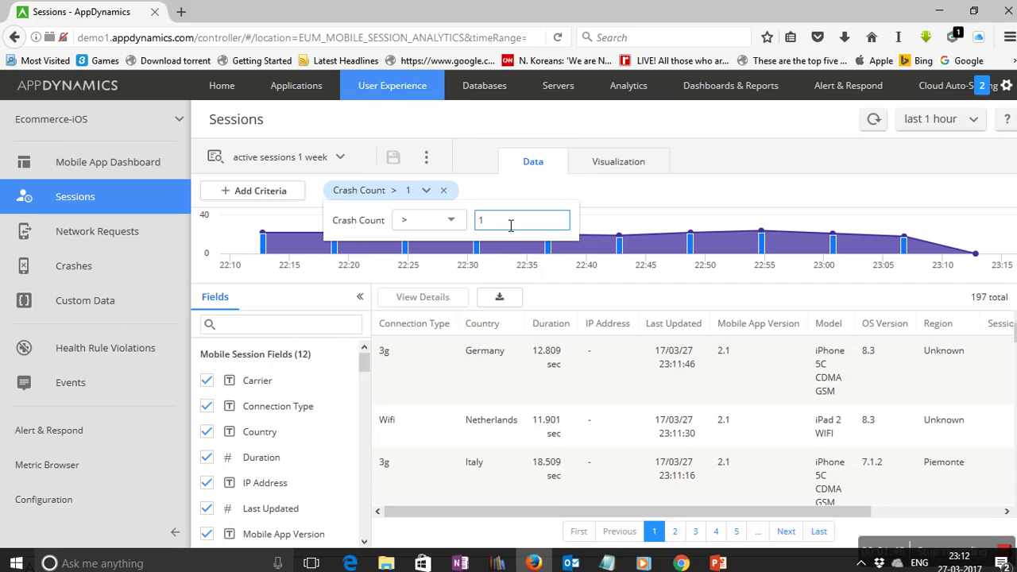
pyautogui.press('Return')
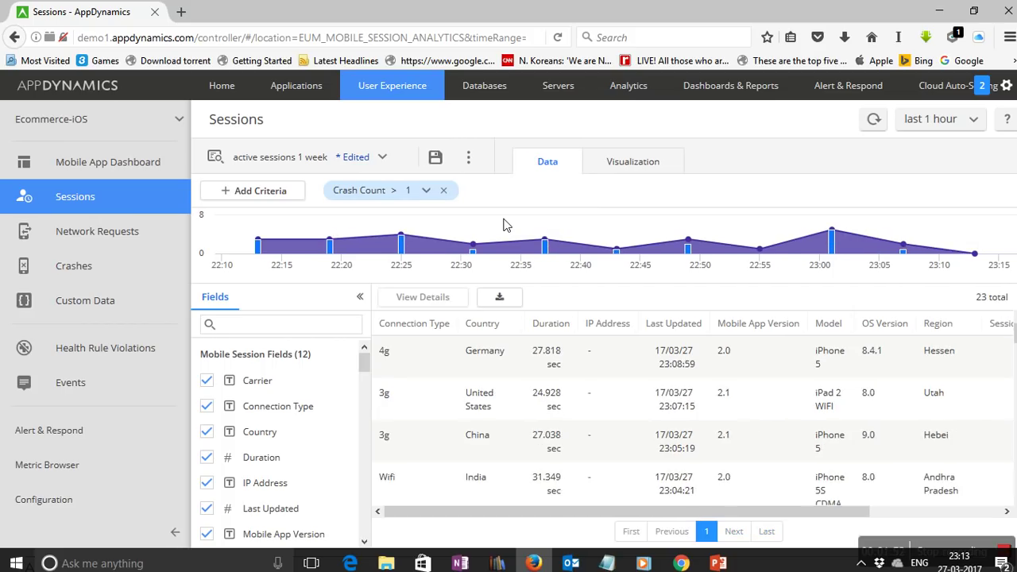
# Open the details of the 4g iPhone 5 session from Germany and show its CheckoutView screen.
pyautogui.click(391, 363)
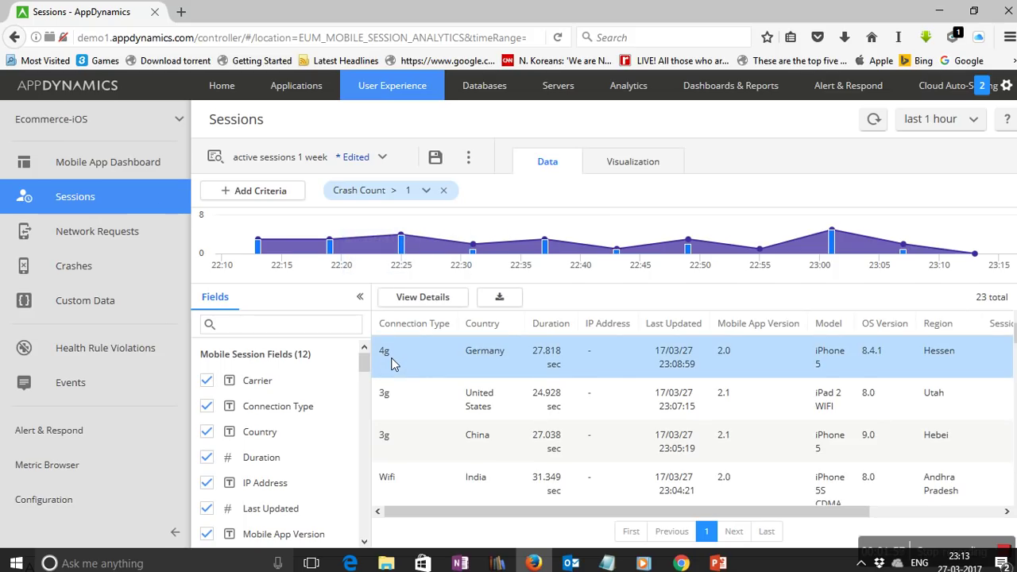
pyautogui.click(433, 303)
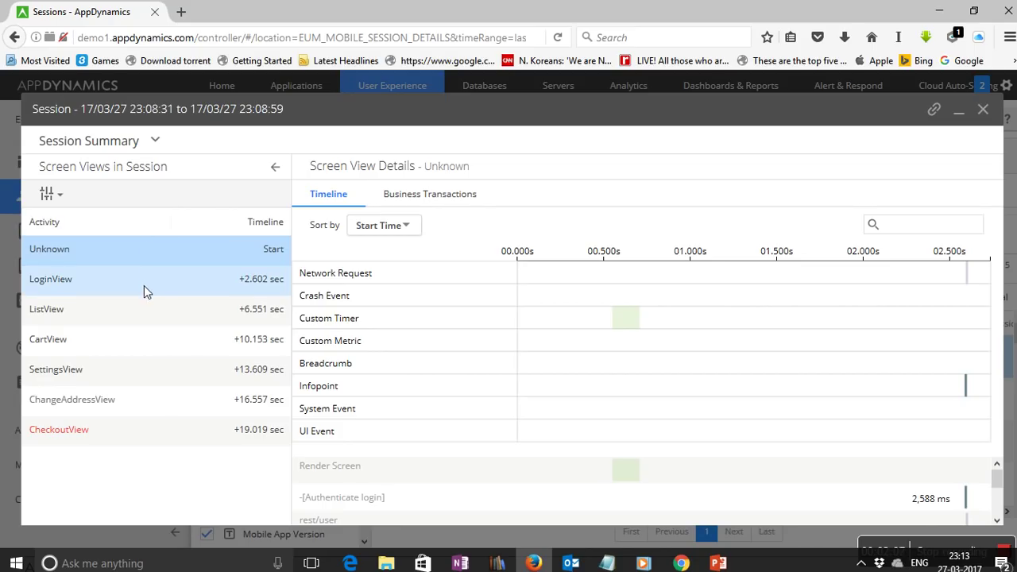
pyautogui.click(119, 432)
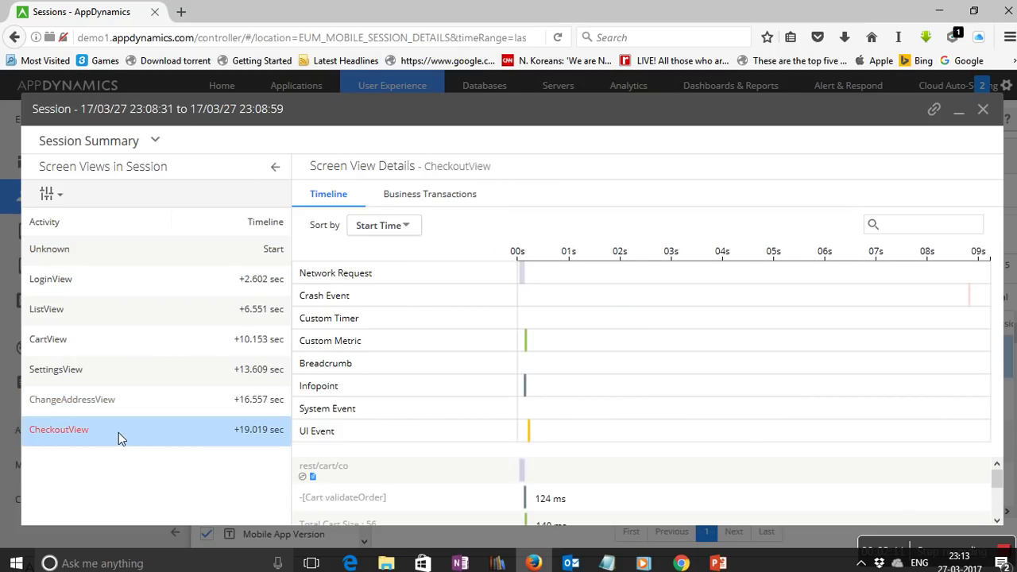
# Inspect the general information of the SIGSEGV crash event on the CheckoutView timeline.
pyautogui.click(976, 306)
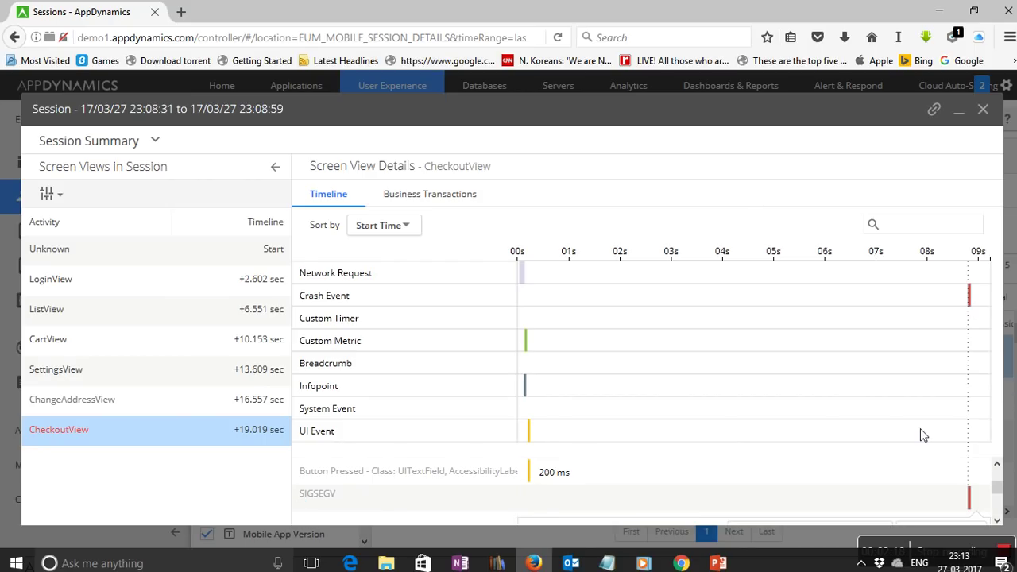
pyautogui.click(817, 493)
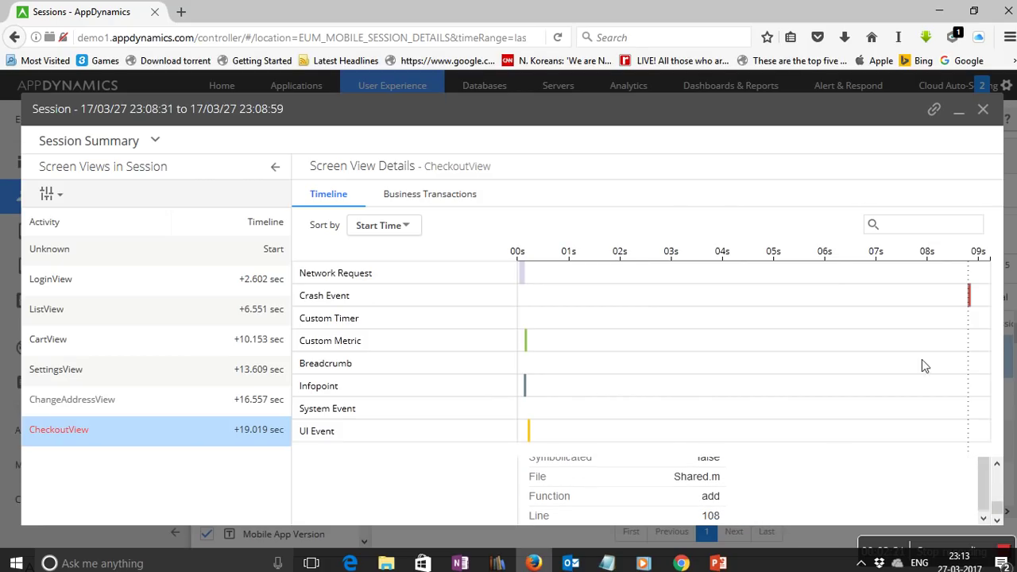
pyautogui.click(974, 302)
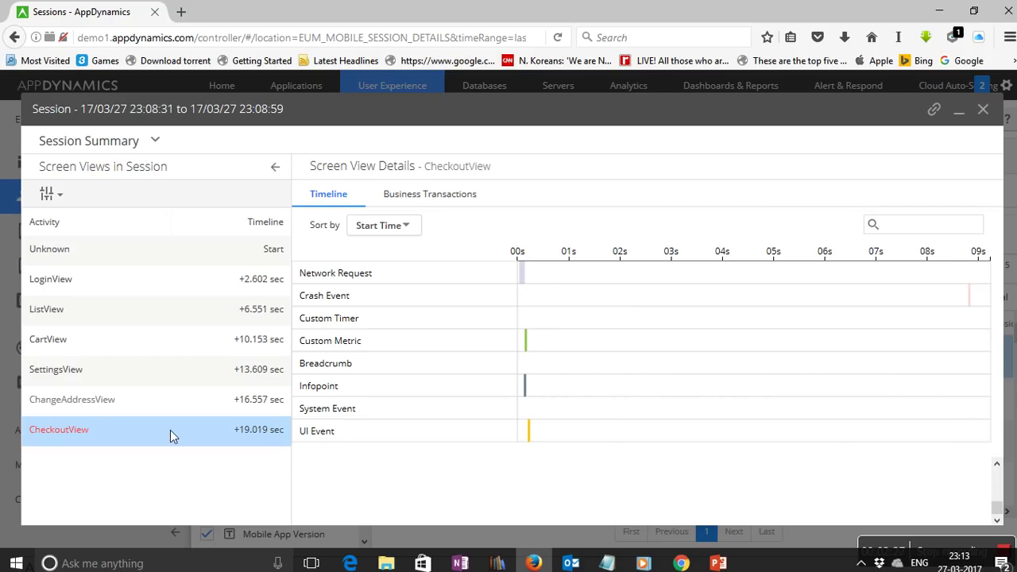
pyautogui.click(974, 302)
pyautogui.scroll(-2, 910, 465)
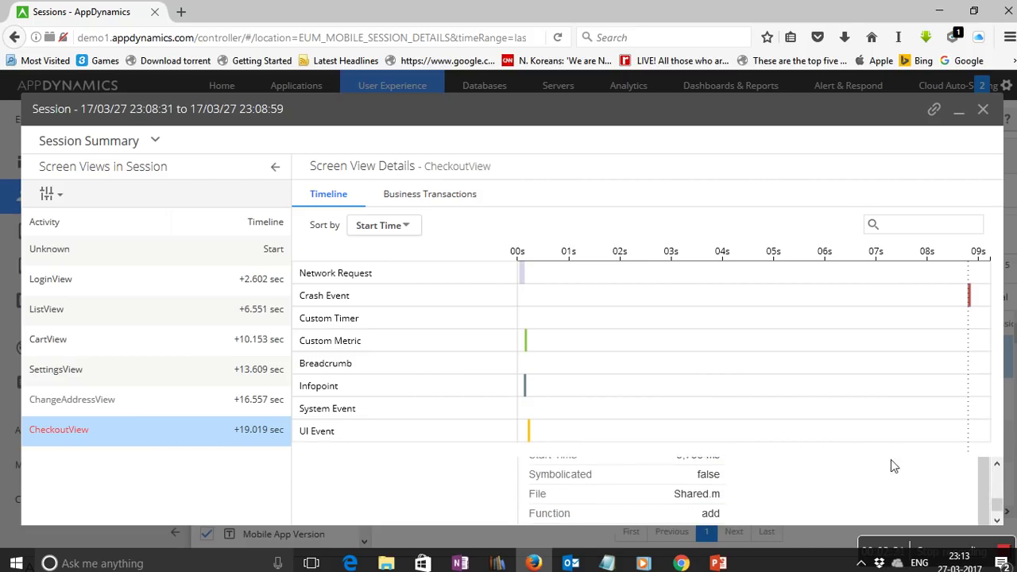
pyautogui.scroll(5, 921, 477)
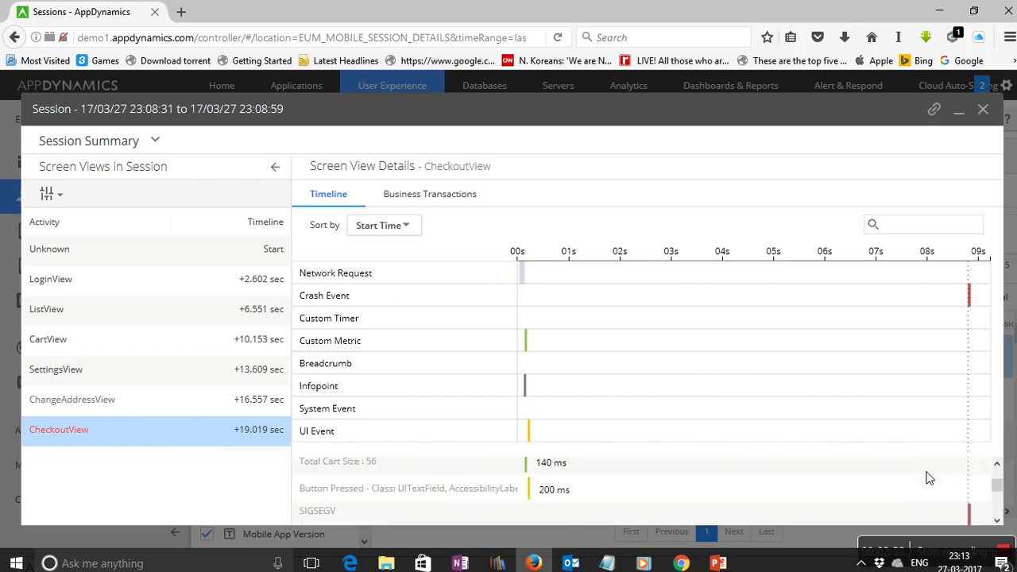
# Open the crash's full details, examine its summary and stack trace, and close them.
pyautogui.click(934, 492)
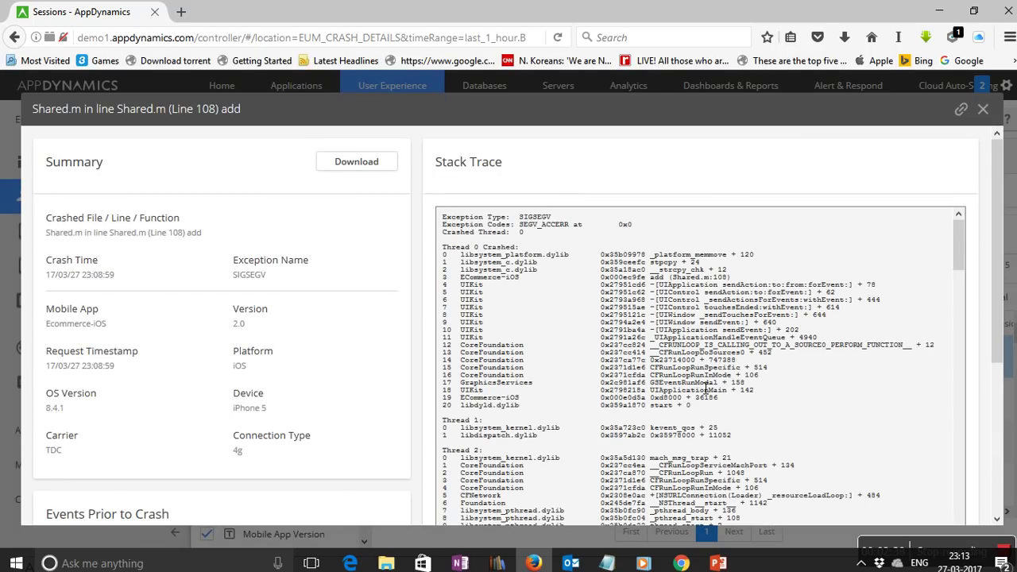
pyautogui.scroll(-3, 286, 397)
pyautogui.scroll(3, 286, 397)
pyautogui.click(983, 111)
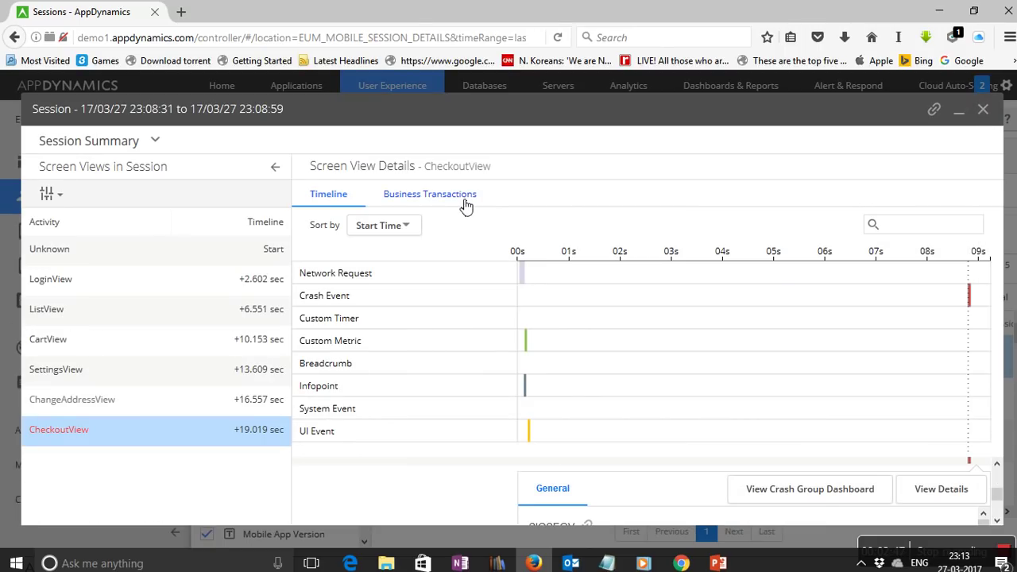
# Check the business transactions linked to CheckoutView, return to its timeline and close the session details.
pyautogui.click(458, 198)
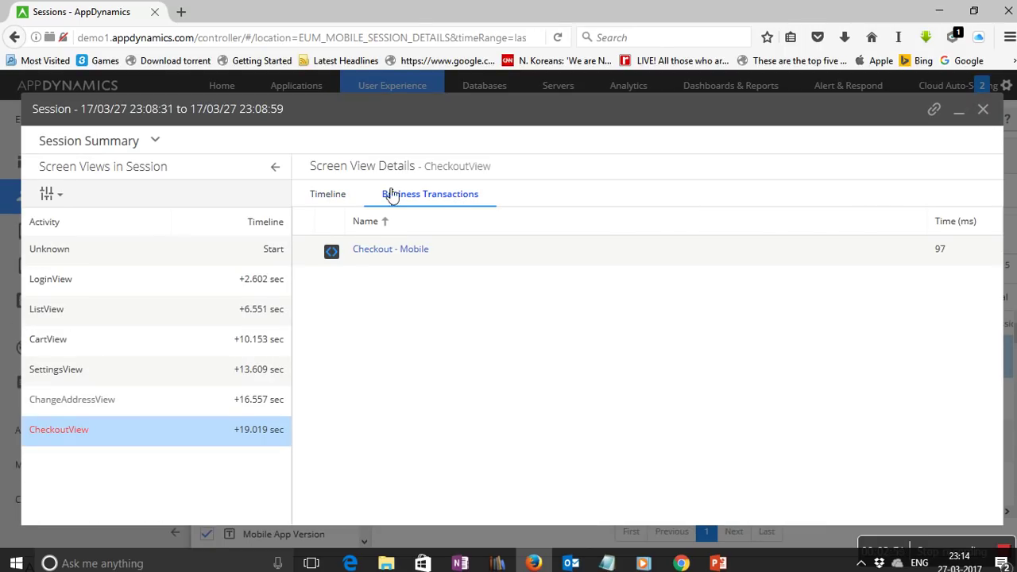
pyautogui.click(328, 198)
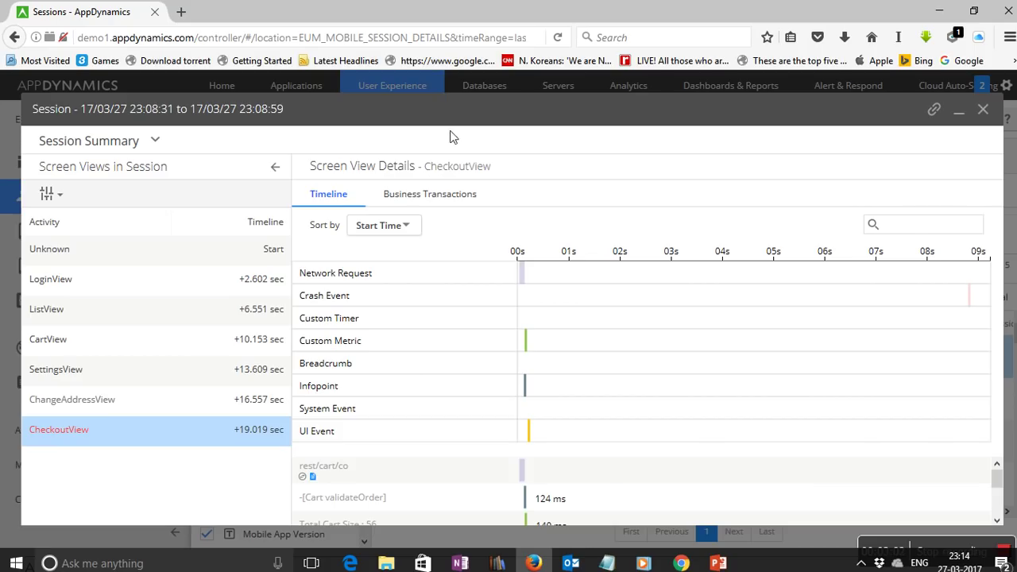
pyautogui.click(983, 112)
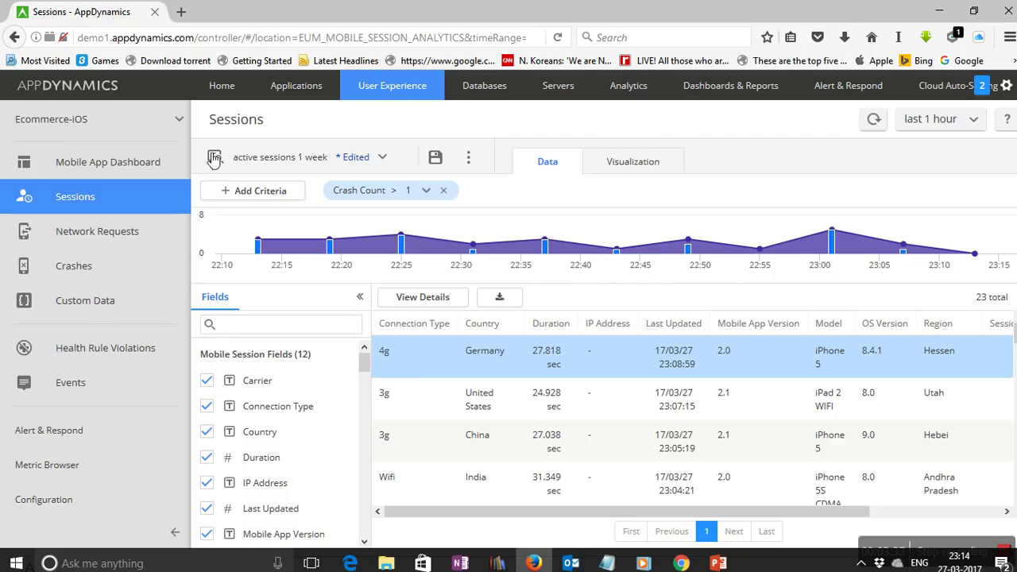
# Go back to the User Experience overview and open the dashboard of the ECommerce browser app.
pyautogui.click(395, 87)
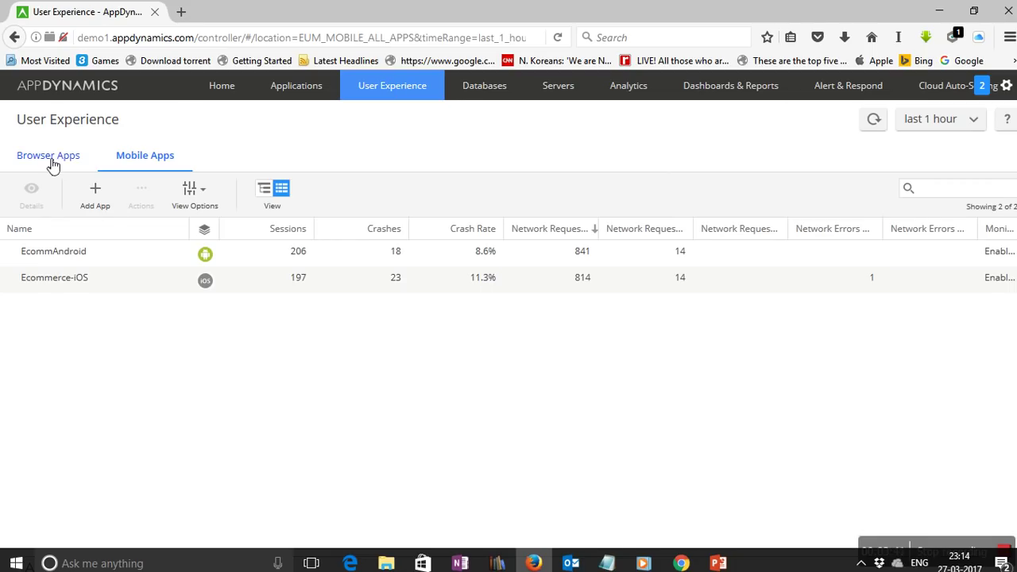
pyautogui.click(57, 162)
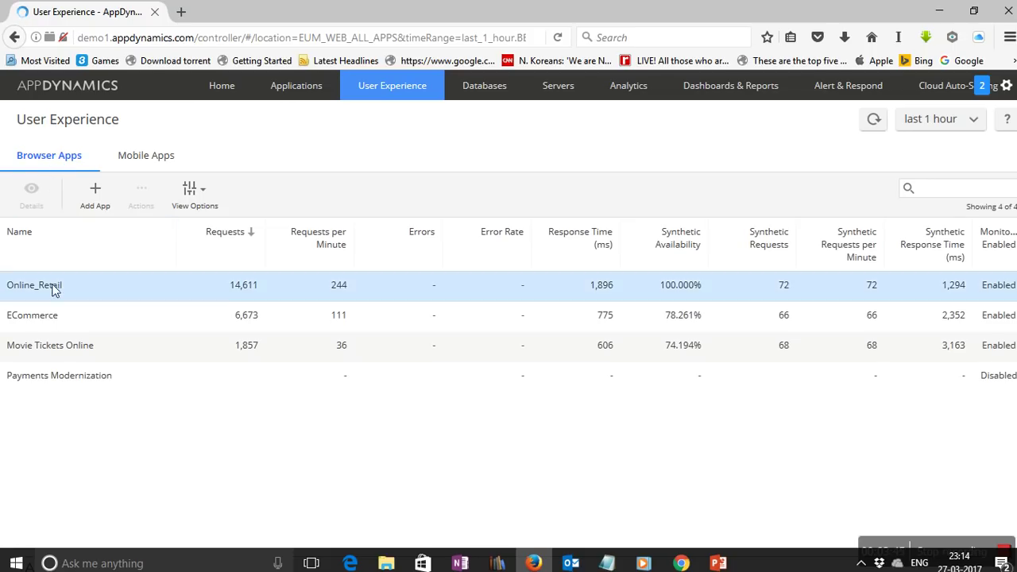
pyautogui.click(59, 318)
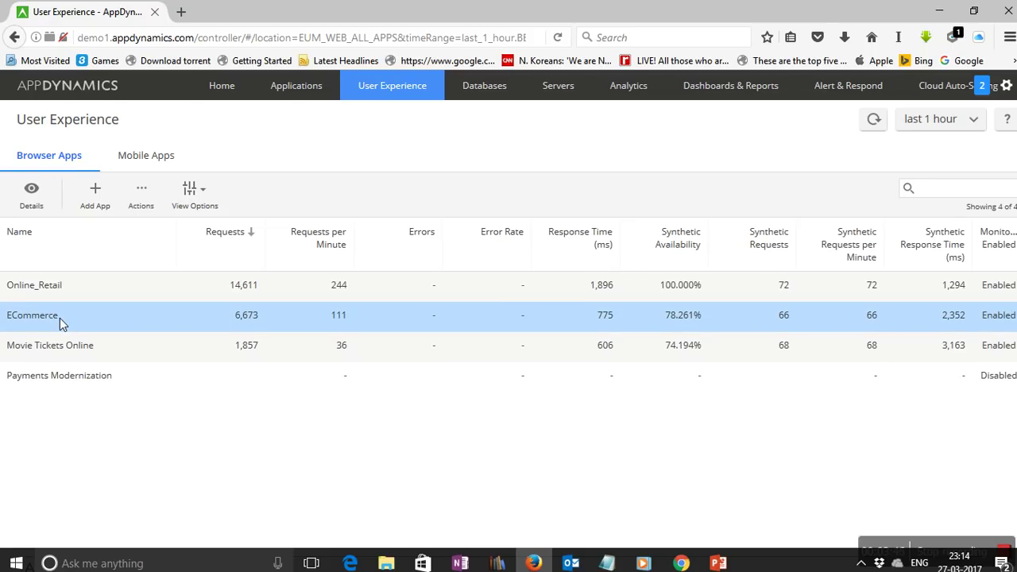
pyautogui.click(29, 204)
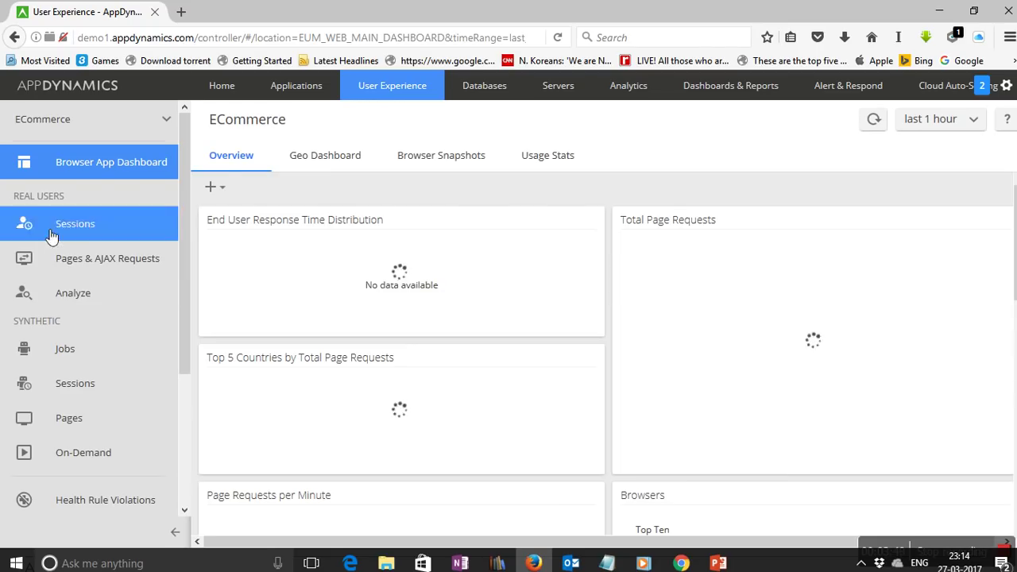
# Check the ECommerce app's synthetic sessions, go to its synthetic jobs list and start adding a new job.
pyautogui.click(93, 389)
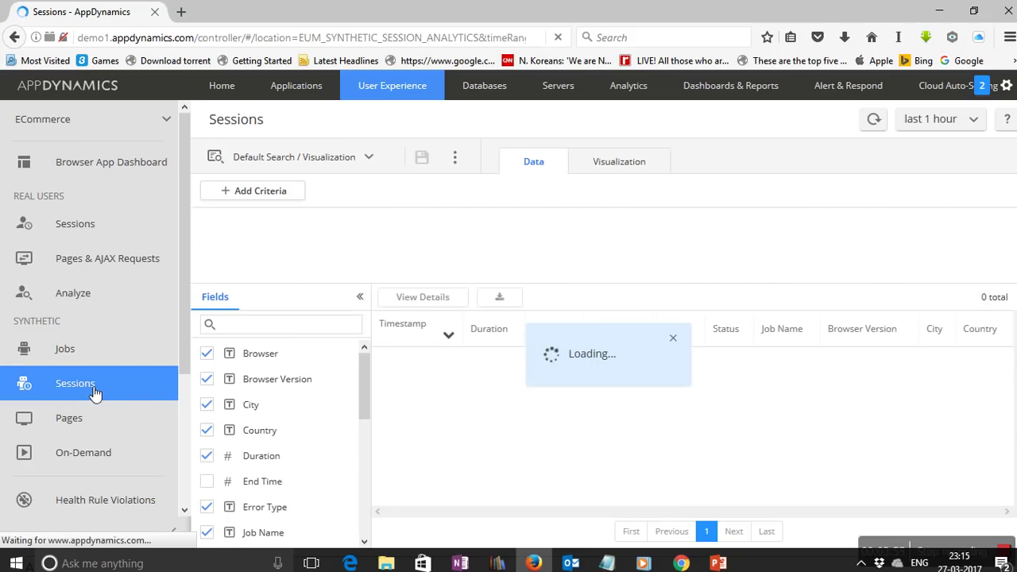
pyautogui.click(89, 348)
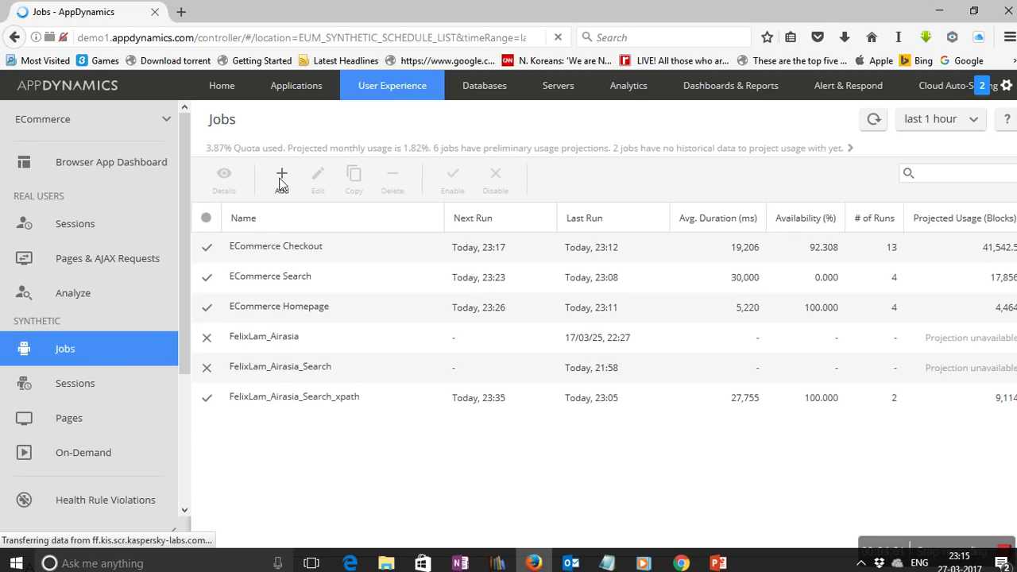
pyautogui.click(285, 177)
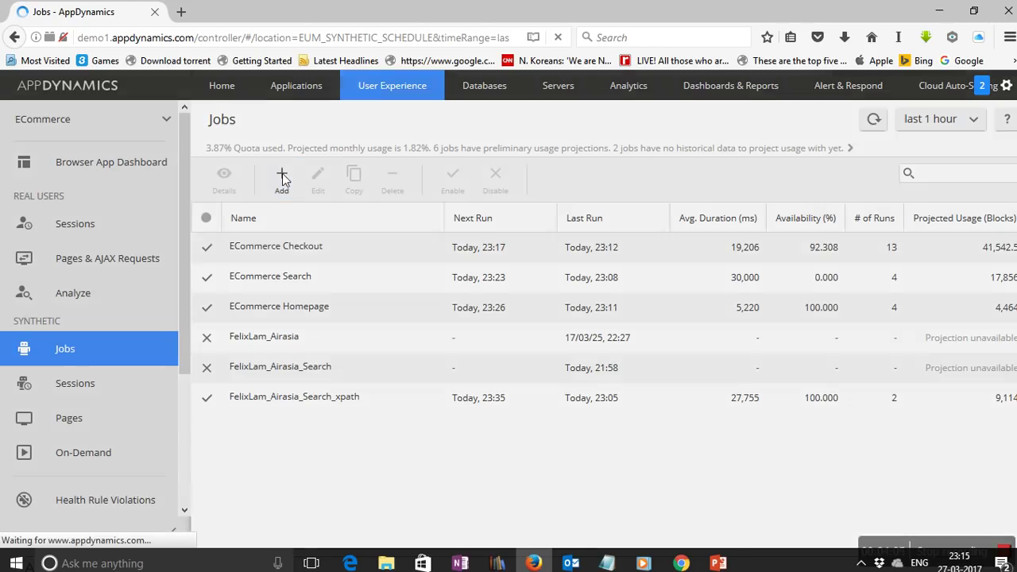
# Review the new job's test specification, browser choices and connection speed options.
pyautogui.scroll(-2, 388, 302)
pyautogui.scroll(2, 388, 302)
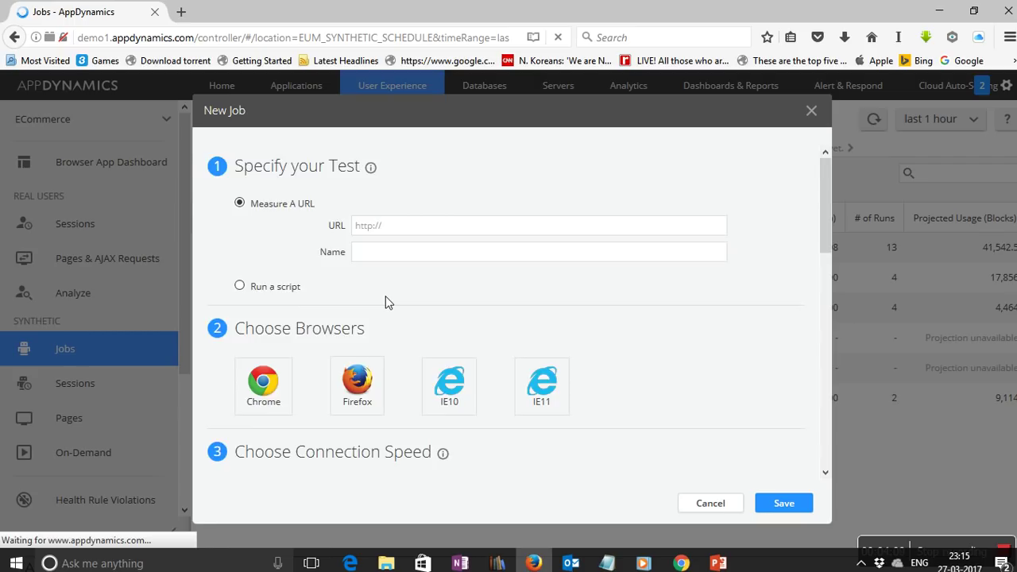
pyautogui.scroll(-2, 389, 302)
pyautogui.scroll(-2, 389, 301)
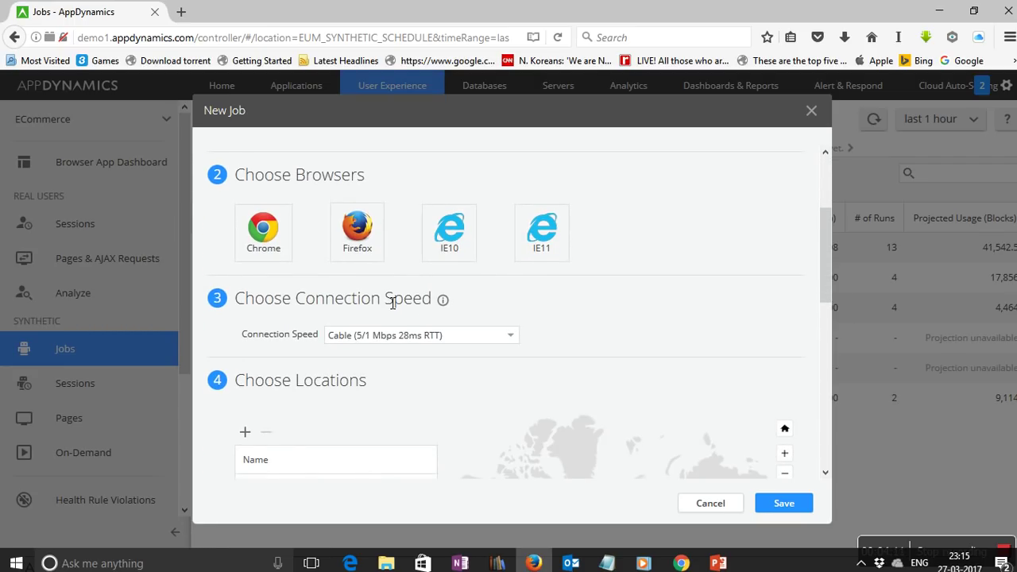
pyautogui.scroll(-4, 389, 302)
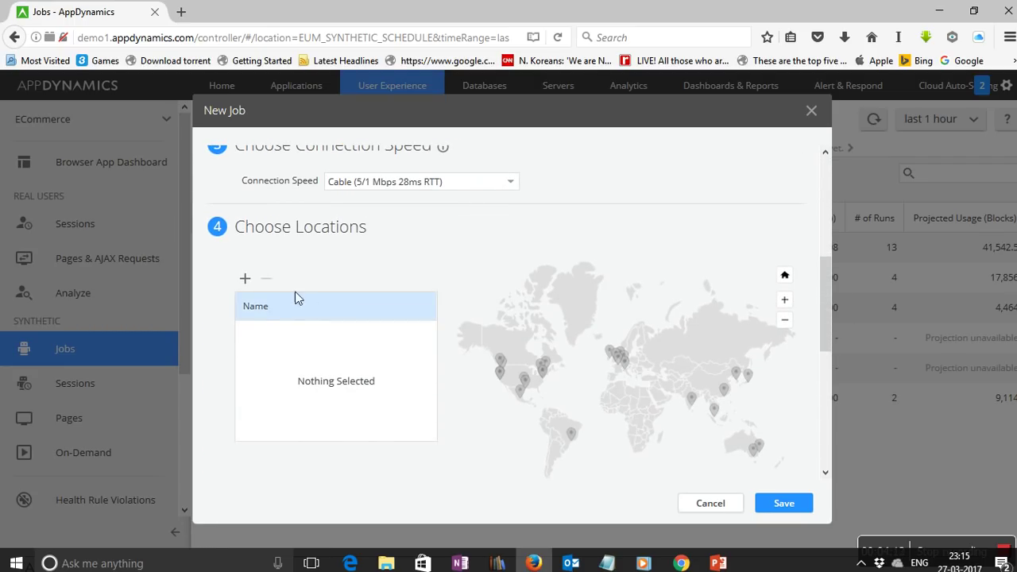
# Browse the list of available test locations for the new job and cancel without selecting one.
pyautogui.click(244, 279)
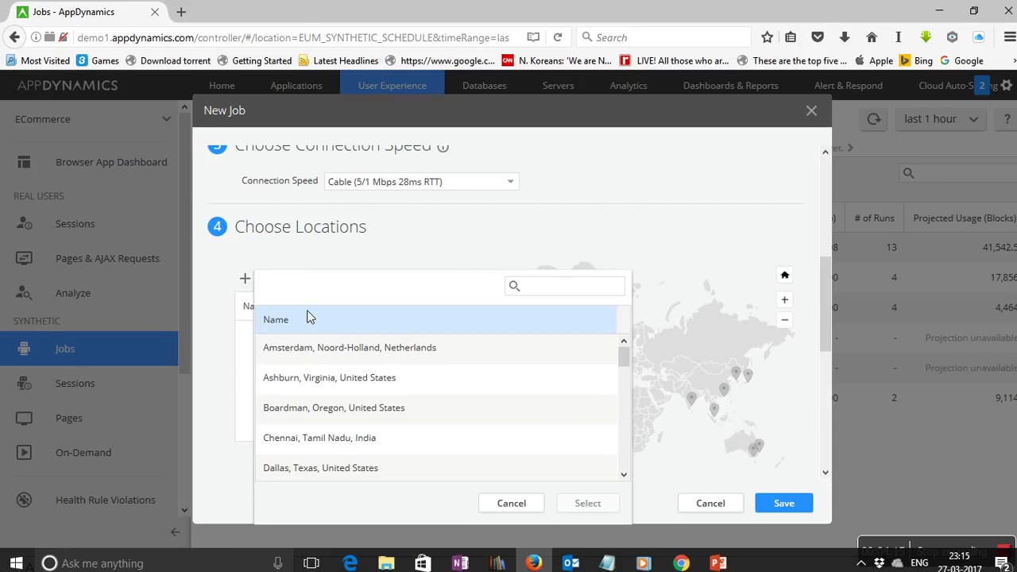
pyautogui.scroll(-3, 395, 347)
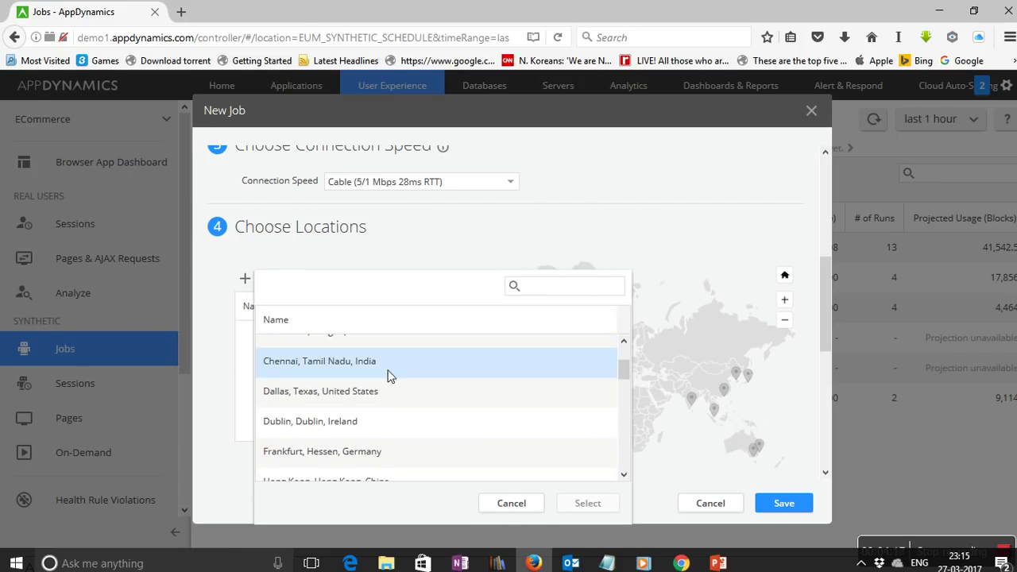
pyautogui.scroll(-9, 388, 389)
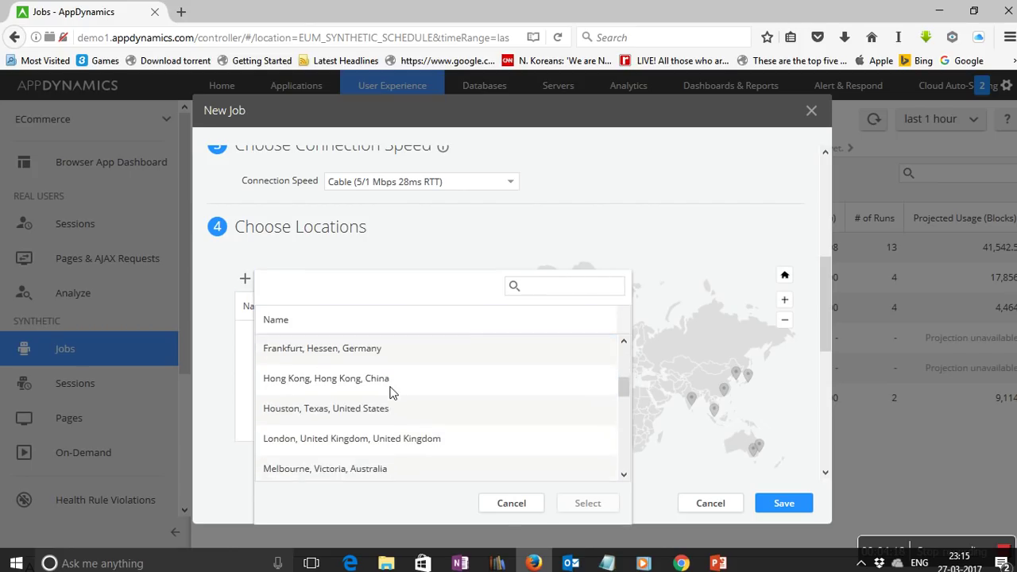
pyautogui.scroll(-3, 389, 392)
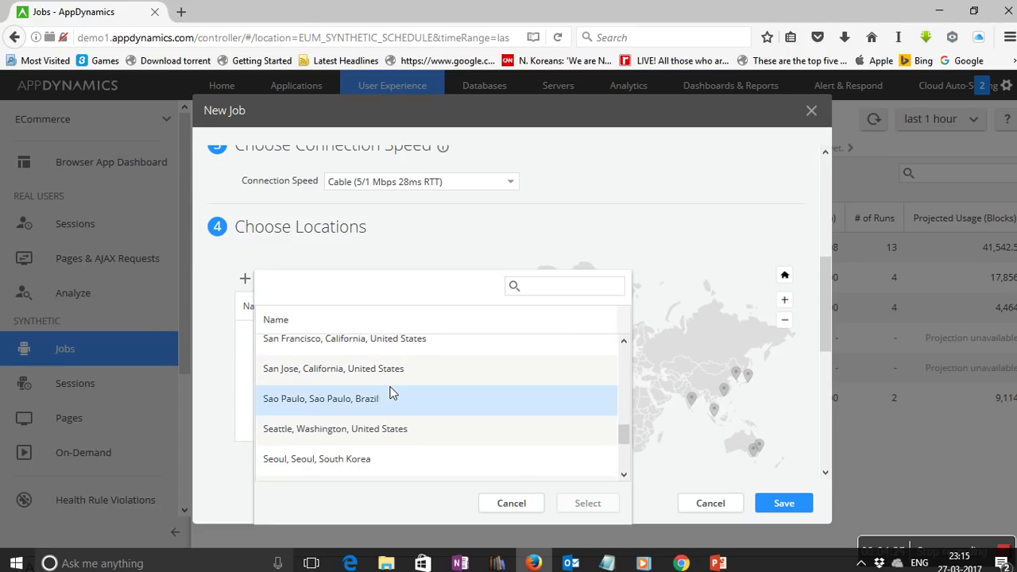
pyautogui.click(514, 504)
# Review the new job's location testing mode, run schedule and timeout settings.
pyautogui.scroll(-3, 508, 423)
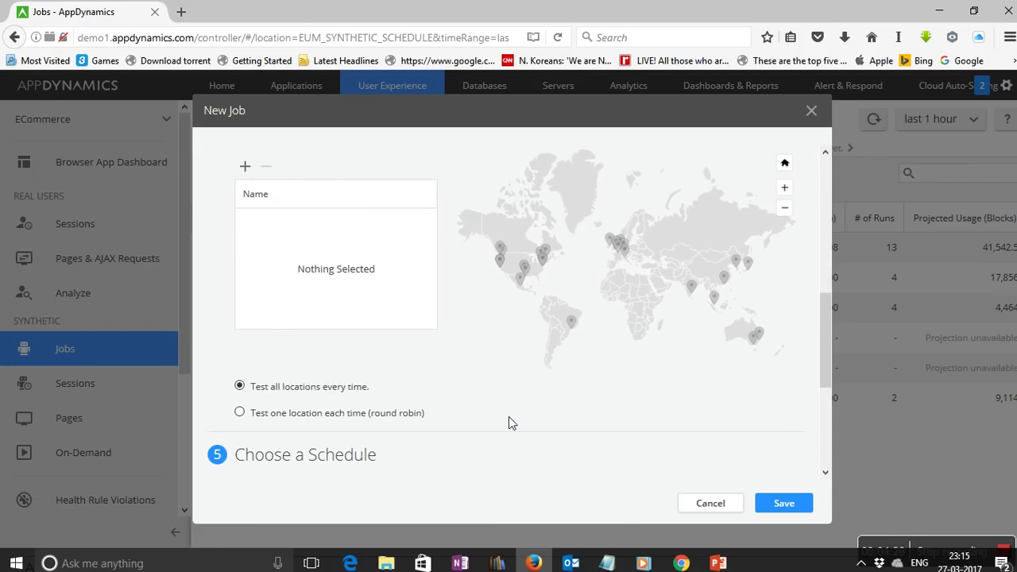
pyautogui.scroll(-3, 509, 417)
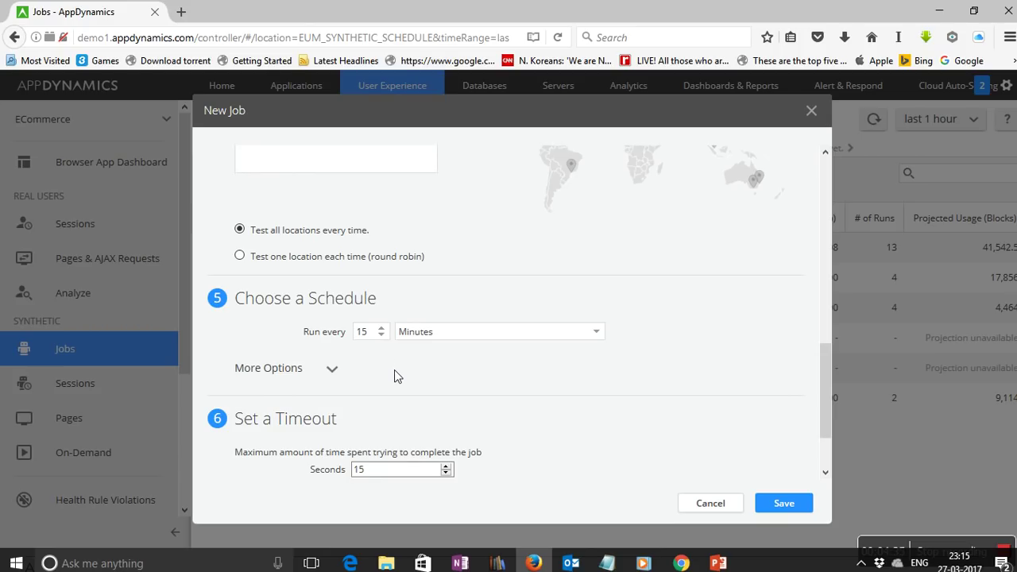
pyautogui.scroll(-2, 381, 388)
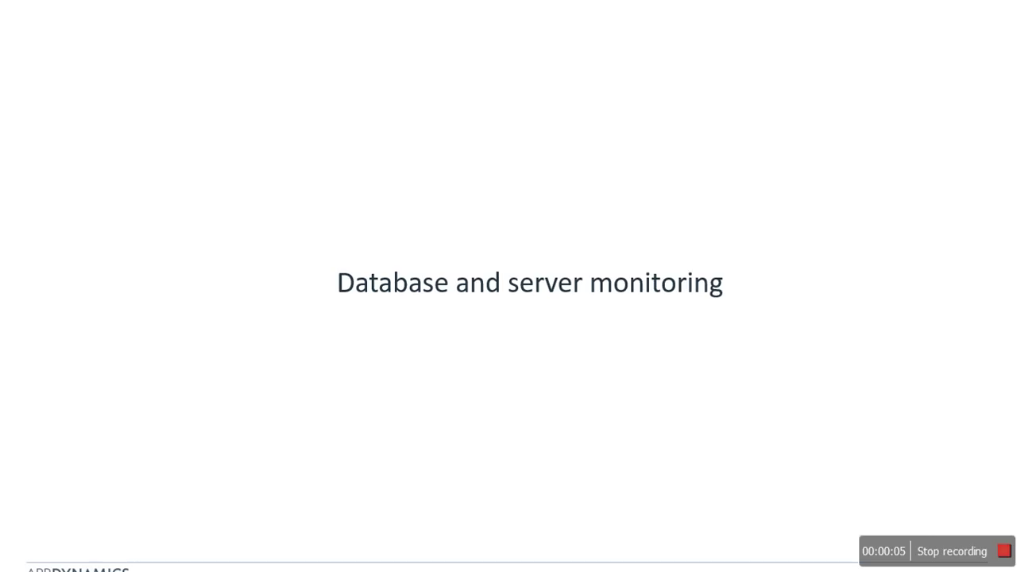
# Switch from the slide show to the AppDynamics Databases page in Firefox and open the NodeJS MongoDB database.
pyautogui.hotkey('alt', 'Tab')
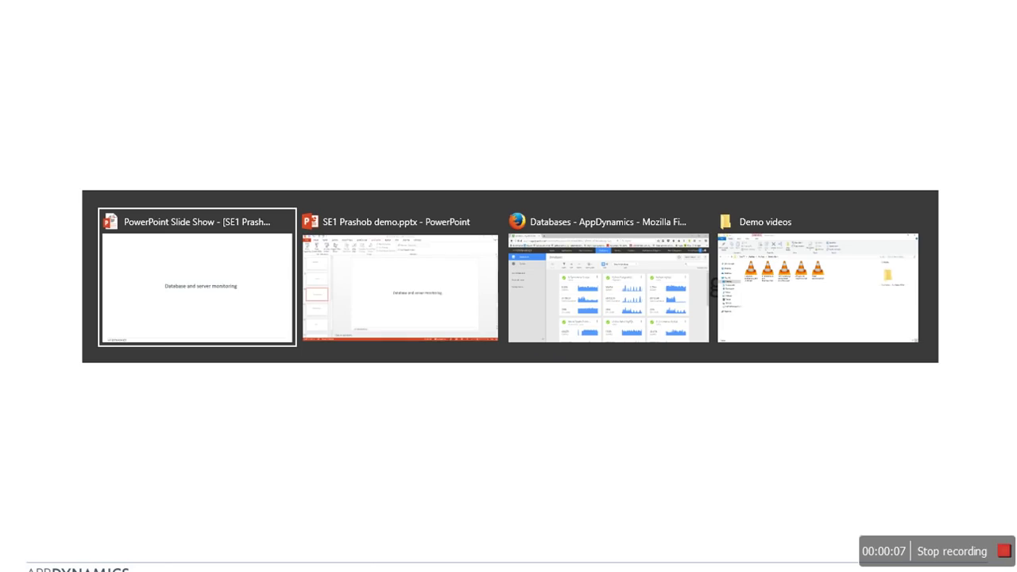
pyautogui.hotkey('alt', 'Tab')
pyautogui.hotkey('alt', 'Tab')
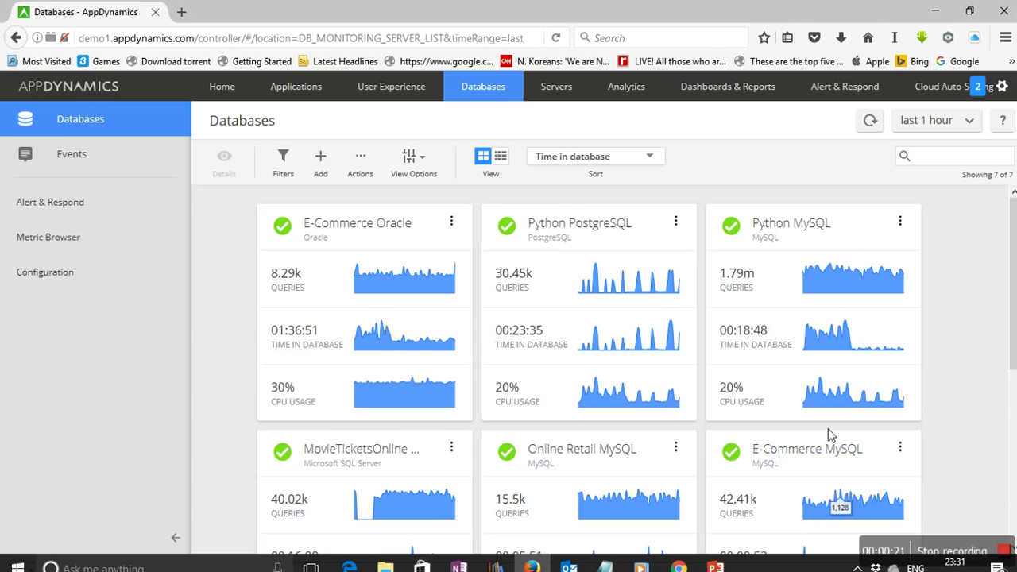
pyautogui.scroll(-1, 827, 435)
pyautogui.scroll(-3, 828, 433)
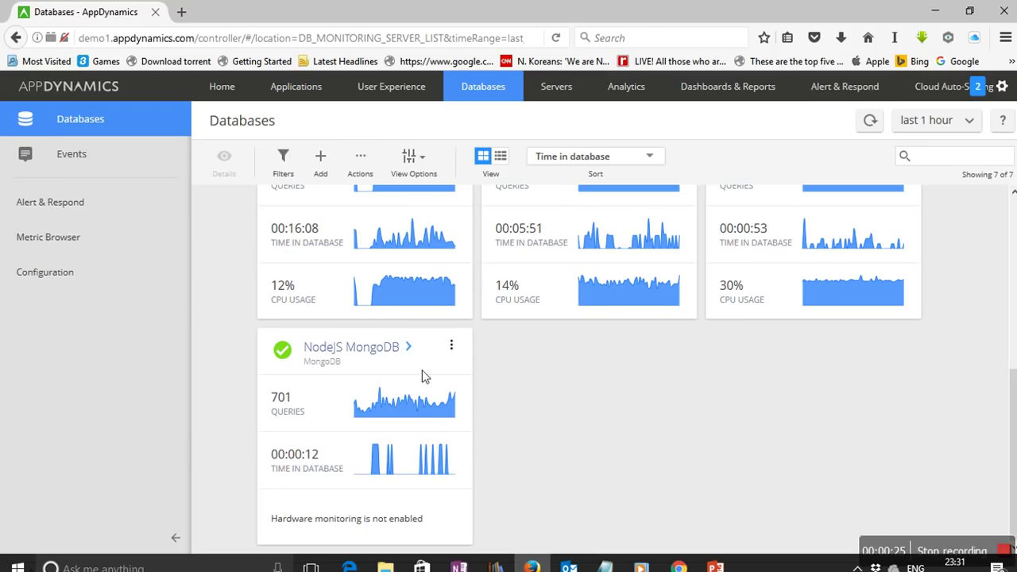
pyautogui.click(382, 350)
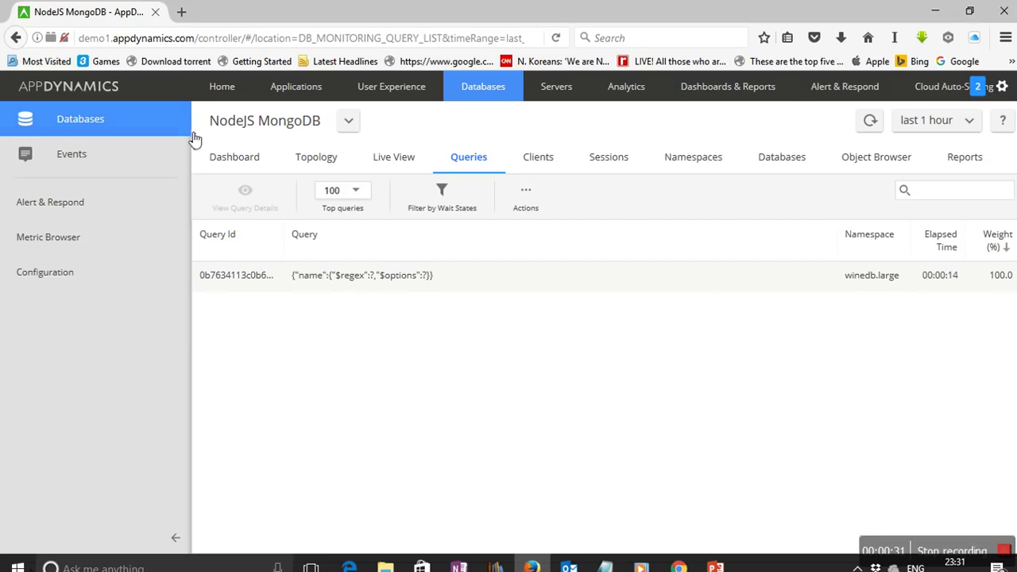
# Review the NodeJS MongoDB dashboard's load, wait states and active connections, and check its topology.
pyautogui.click(251, 161)
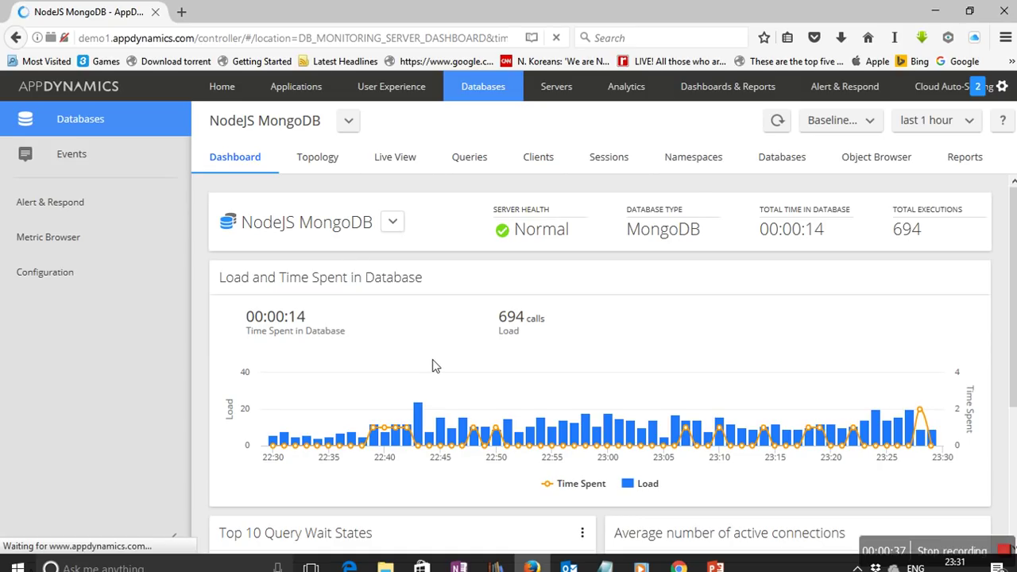
pyautogui.scroll(-5, 432, 359)
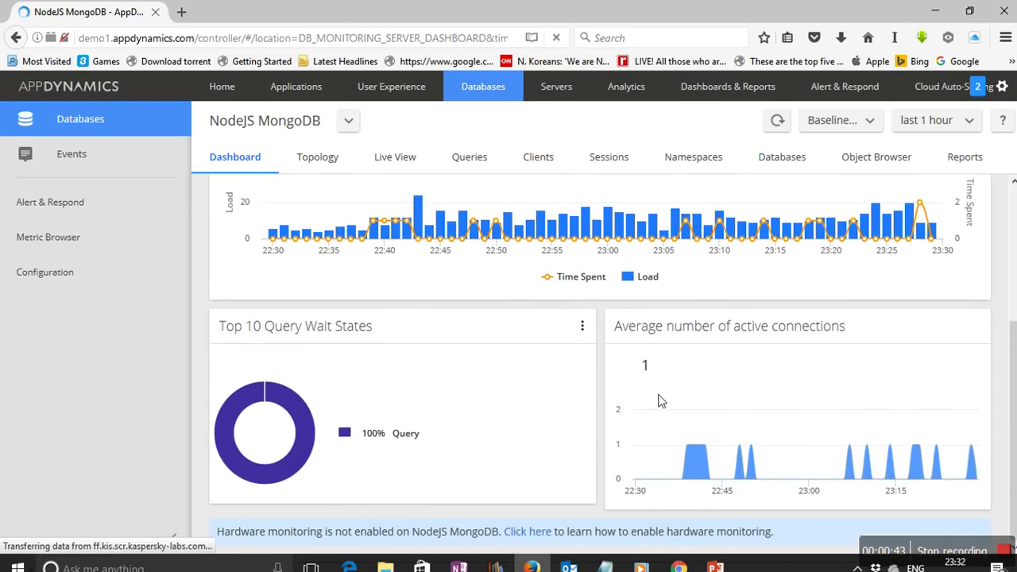
pyautogui.scroll(5, 658, 389)
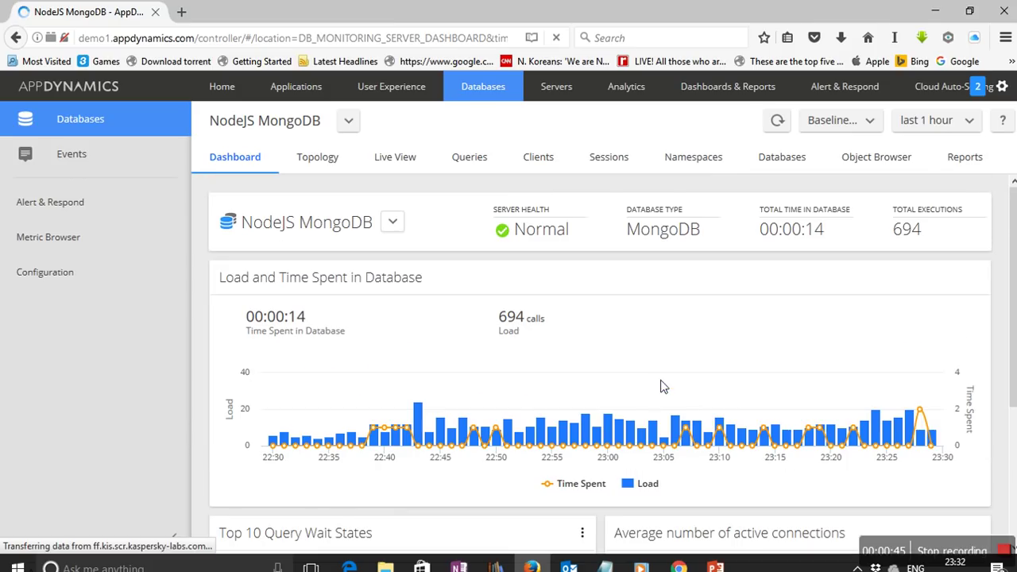
pyautogui.click(333, 163)
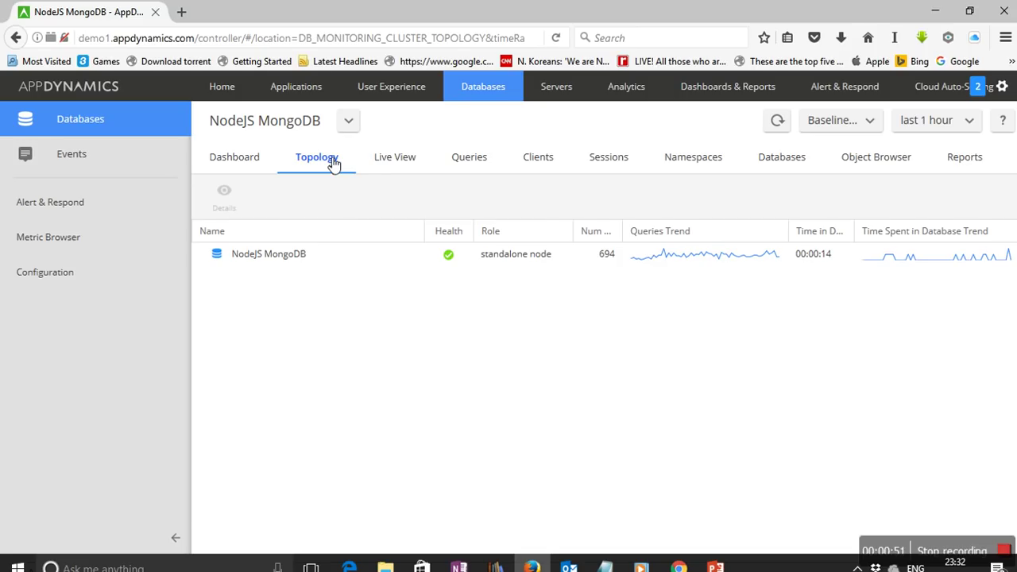
# Examine the details of the query on the winedb.large namespace, and view the database's top sessions.
pyautogui.click(467, 163)
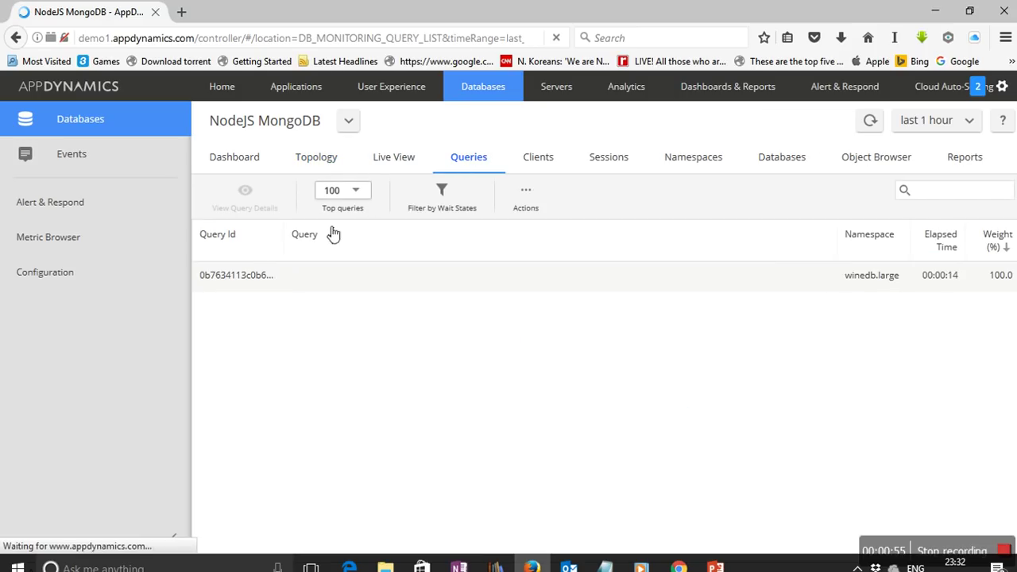
pyautogui.click(253, 277)
pyautogui.click(249, 205)
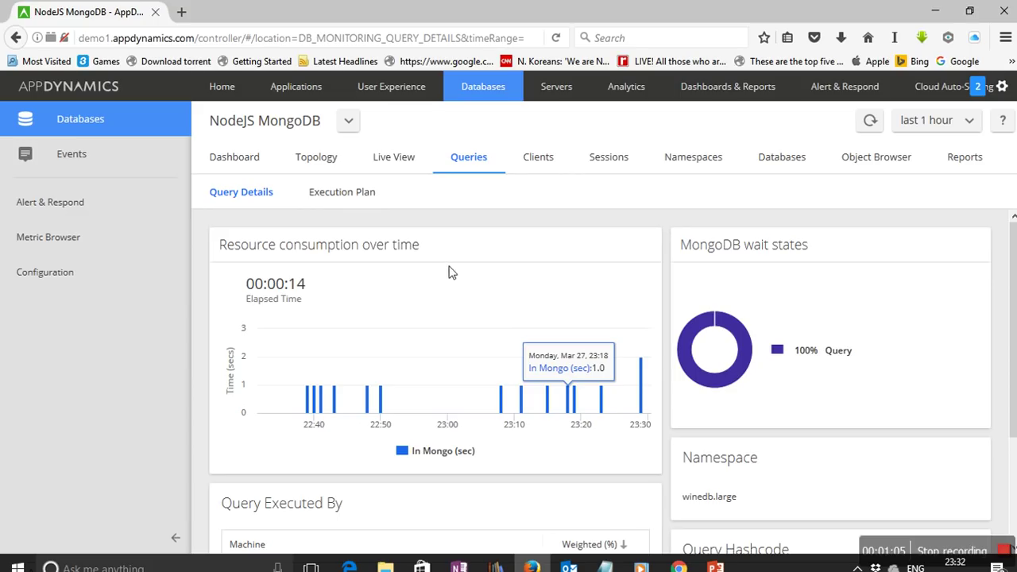
pyautogui.scroll(-3, 494, 320)
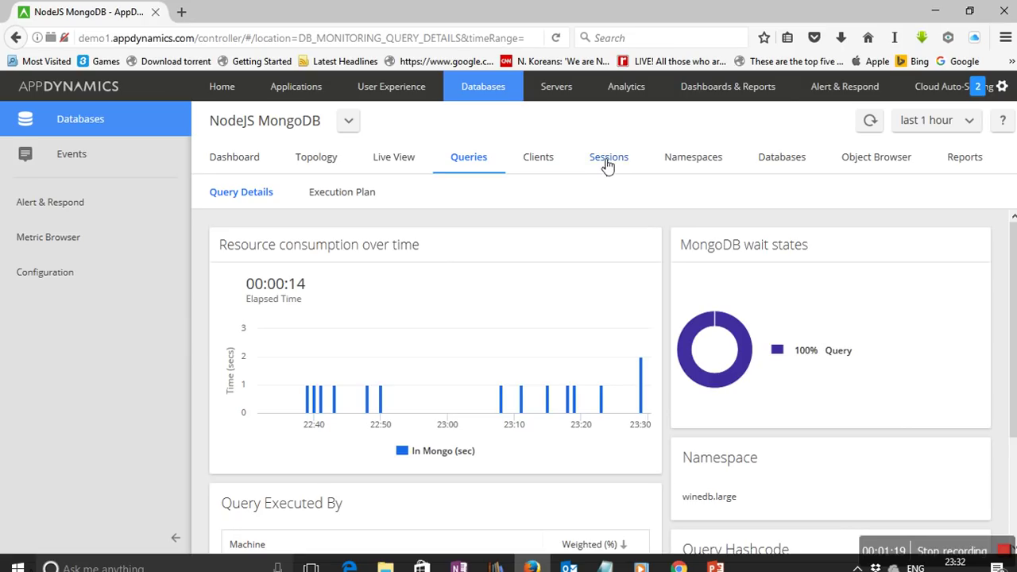
pyautogui.click(607, 159)
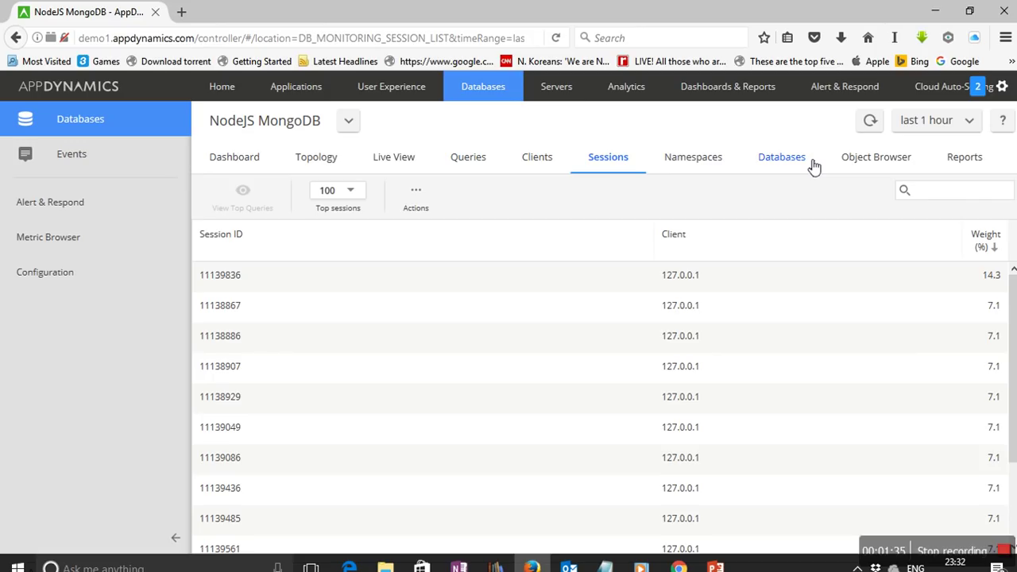
# Go to the monitored servers and open the details of the Python_MA server.
pyautogui.click(572, 94)
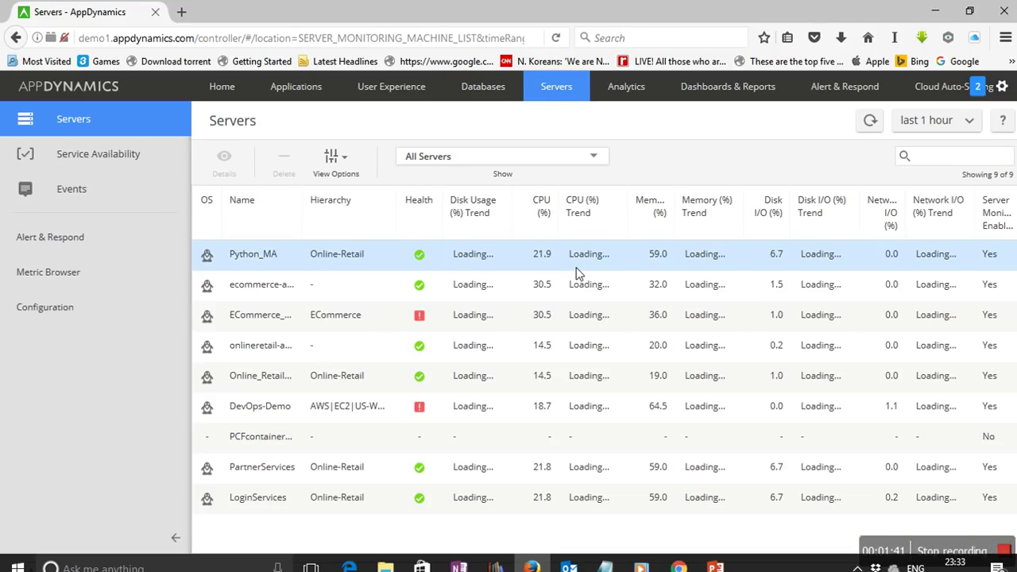
pyautogui.click(271, 256)
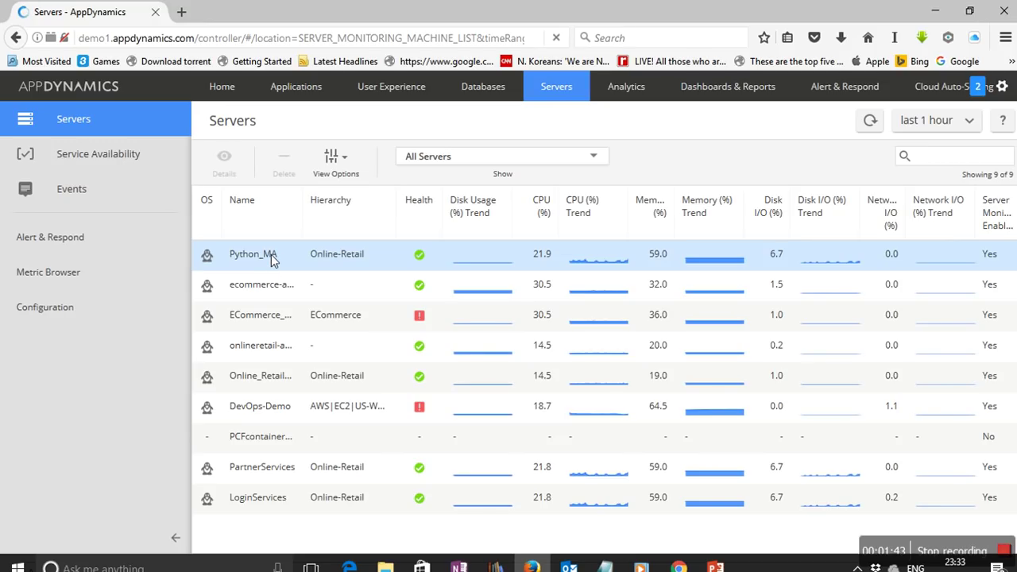
pyautogui.click(271, 258)
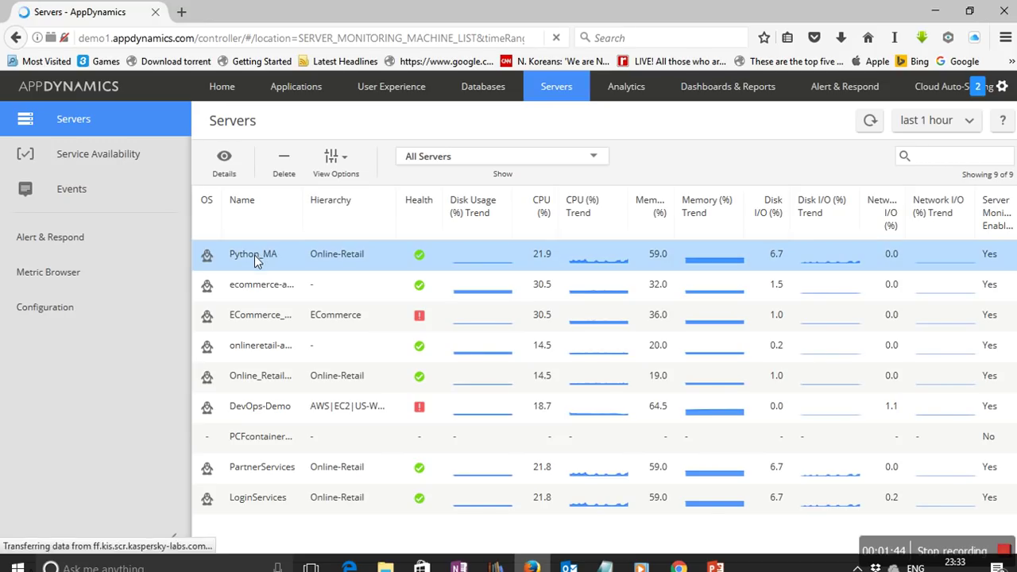
pyautogui.click(226, 167)
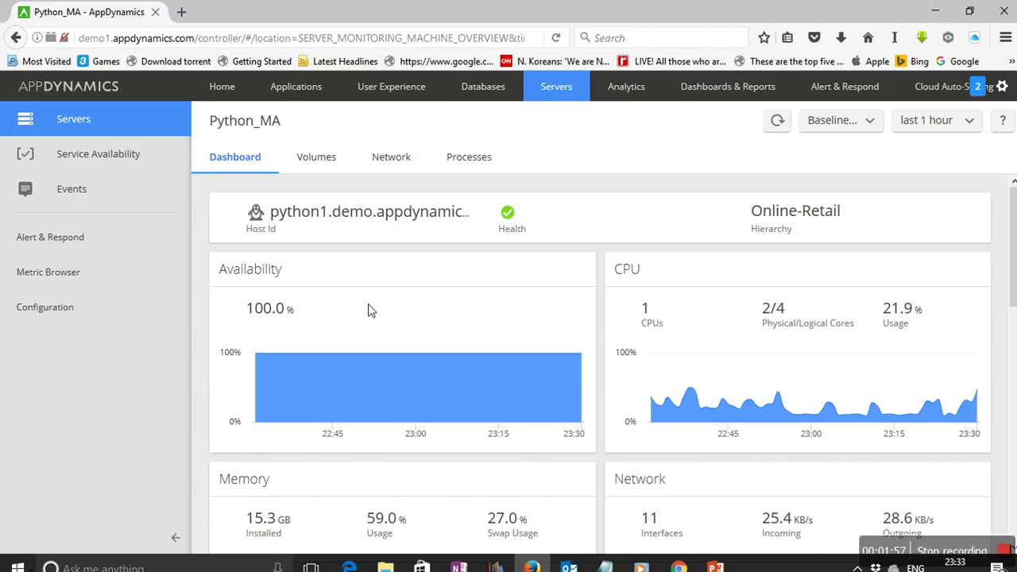
# Examine the Python_MA dashboard's memory, network, properties, volumes and top processes by CPU and memory consumption.
pyautogui.scroll(-2, 368, 304)
pyautogui.scroll(-4, 368, 304)
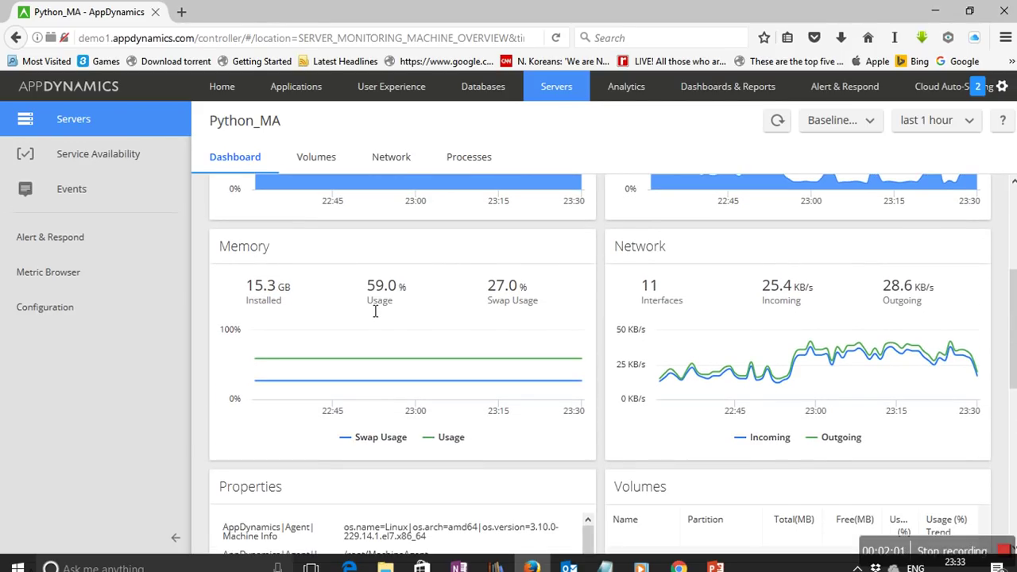
pyautogui.scroll(-2, 375, 311)
pyautogui.scroll(-2, 368, 309)
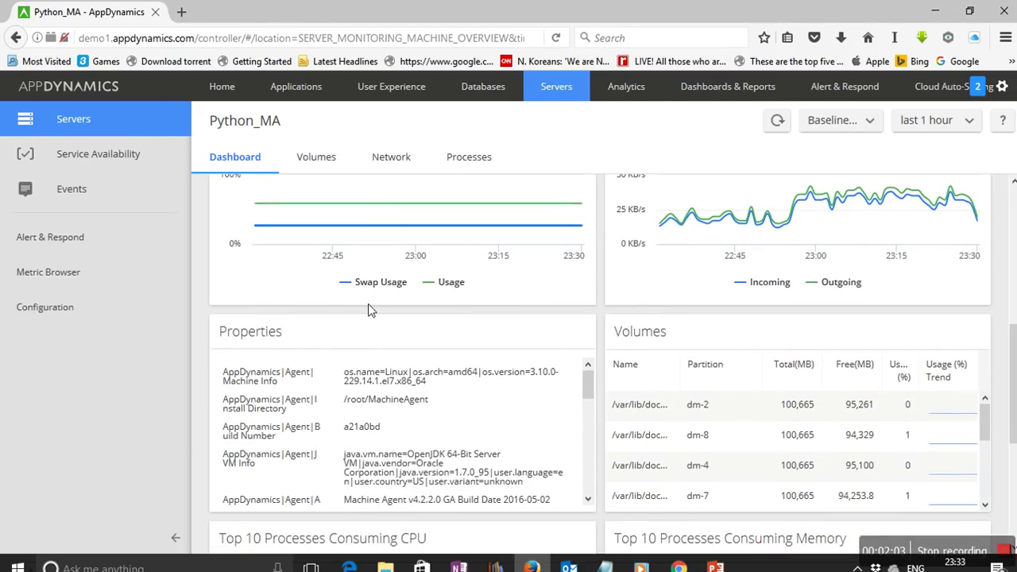
pyautogui.scroll(-2, 368, 309)
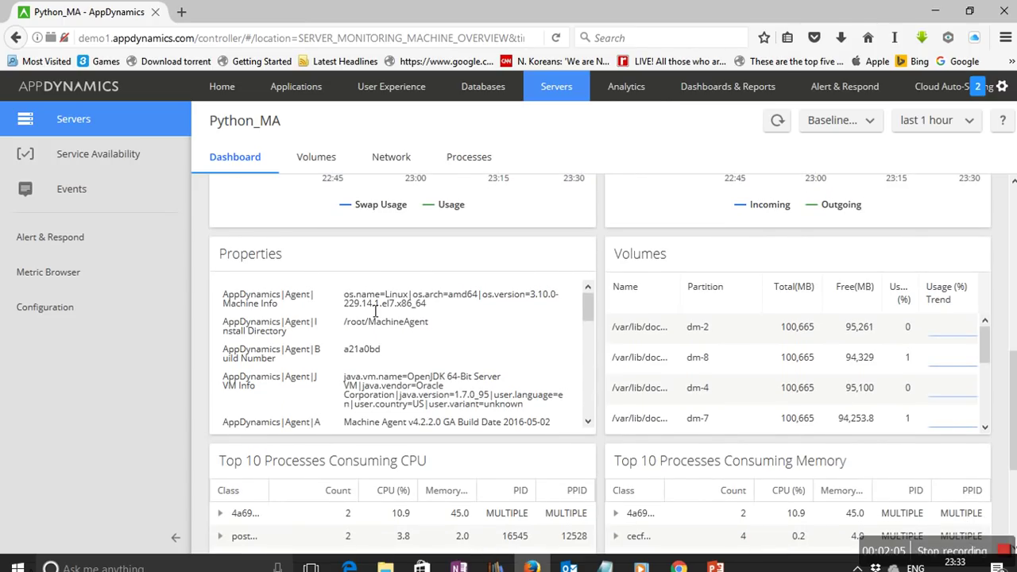
pyautogui.scroll(-2, 755, 328)
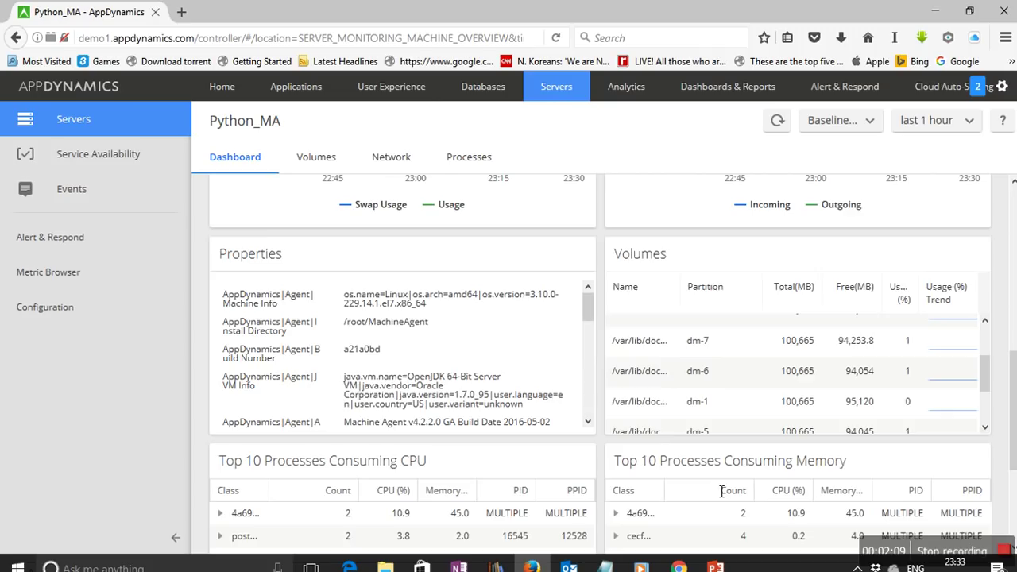
pyautogui.scroll(-5, 720, 487)
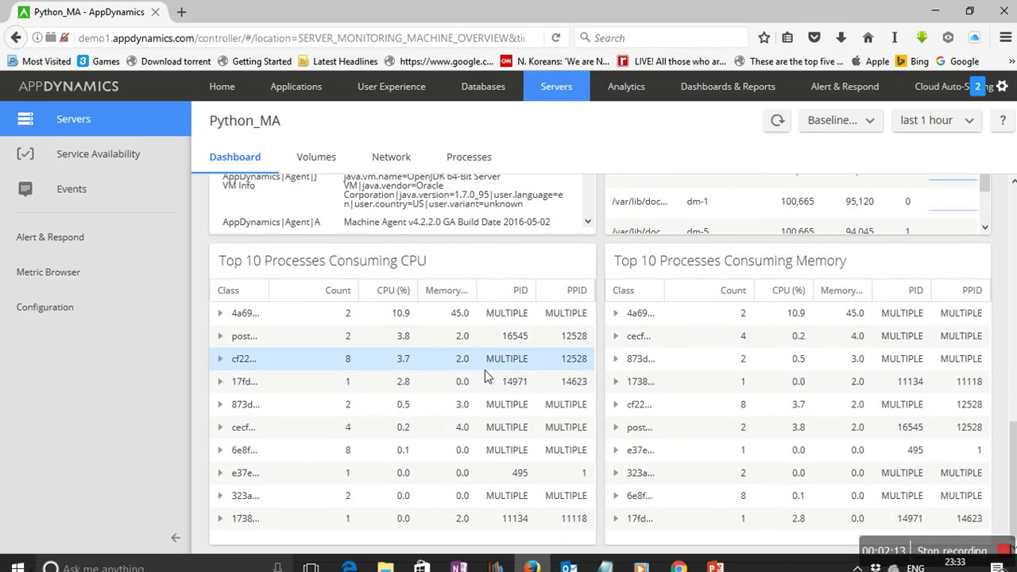
pyautogui.scroll(4, 487, 376)
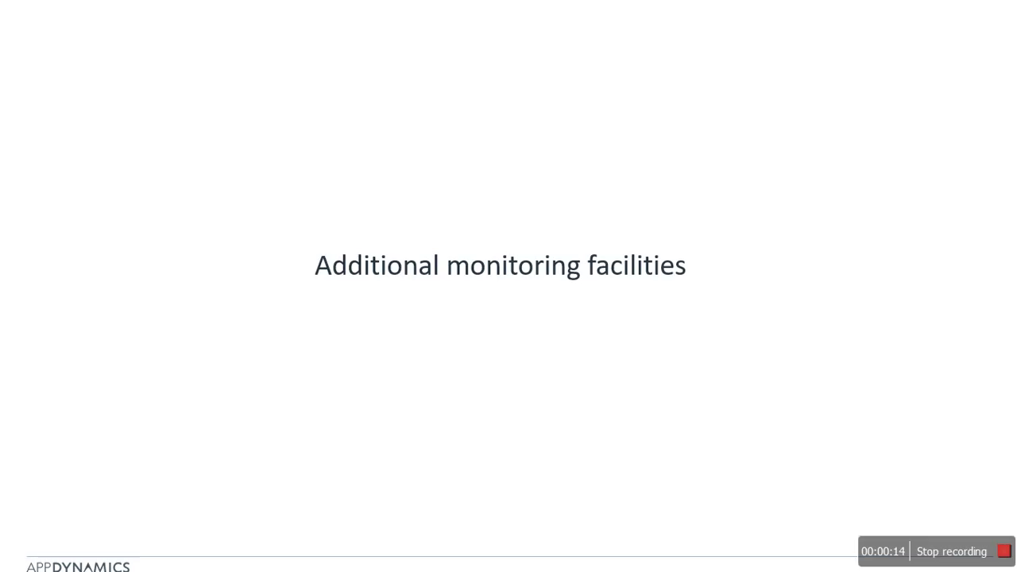
# Switch to the ECommerce health rules in AppDynamics and start a rule with a critical condition within the Daily Trend - Last 30 days baseline.
pyautogui.hotkey('alt', 'Tab')
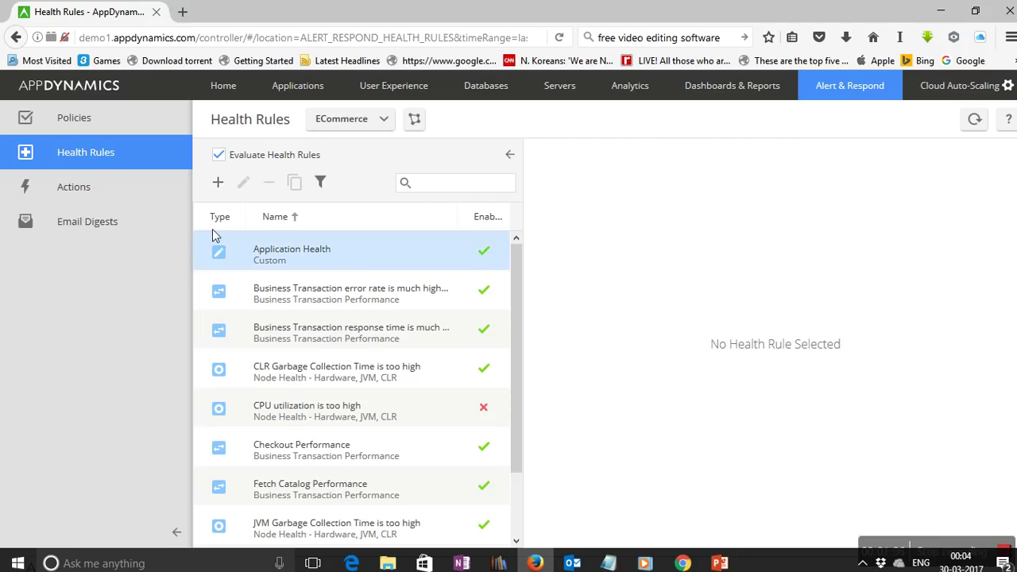
pyautogui.click(220, 189)
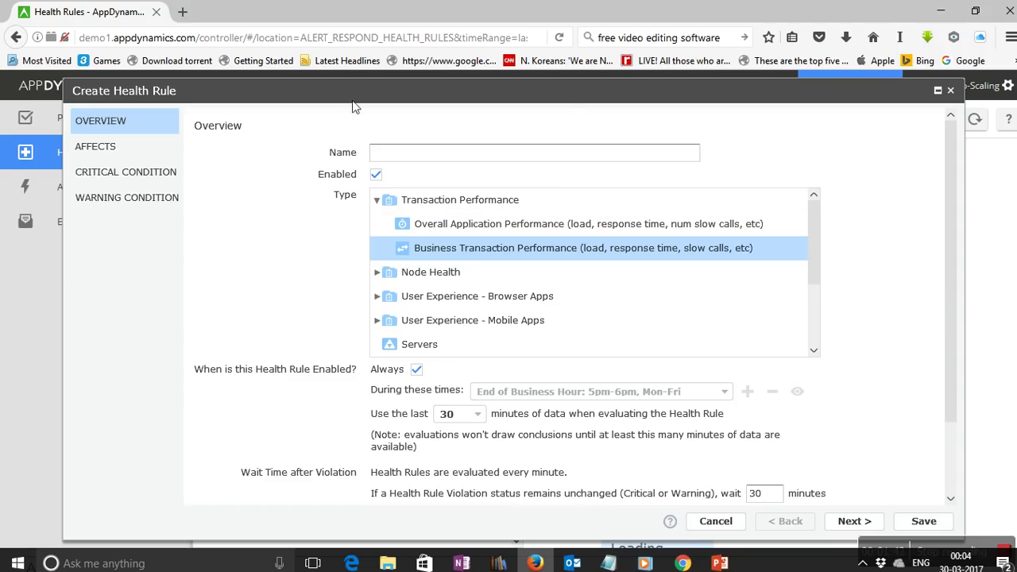
pyautogui.click(135, 176)
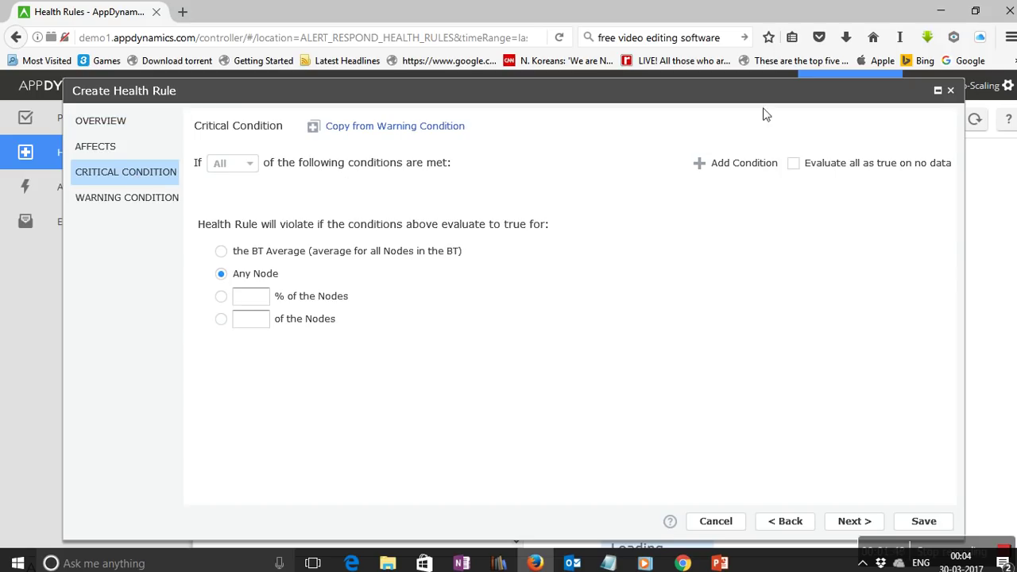
pyautogui.click(716, 175)
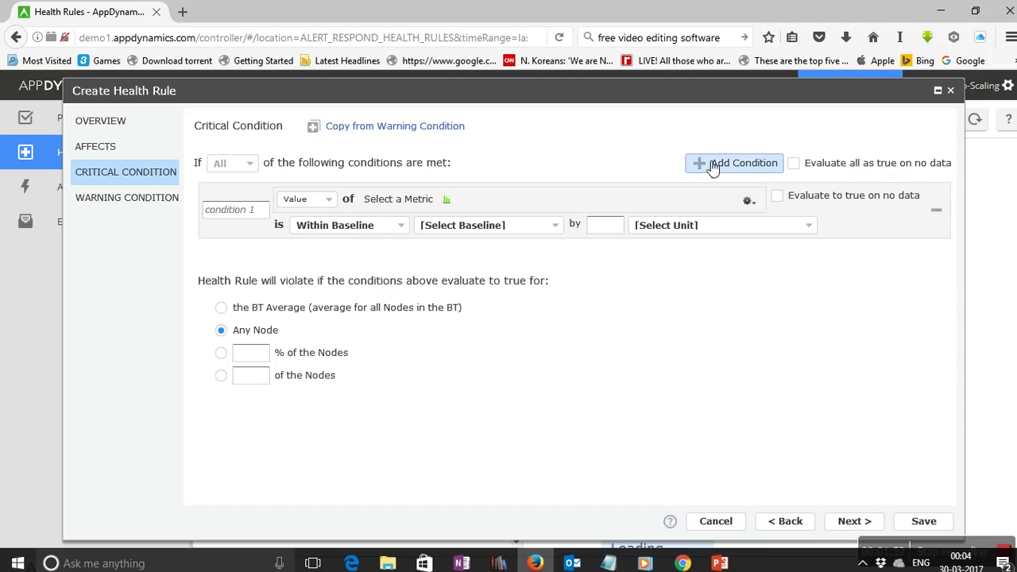
pyautogui.click(555, 228)
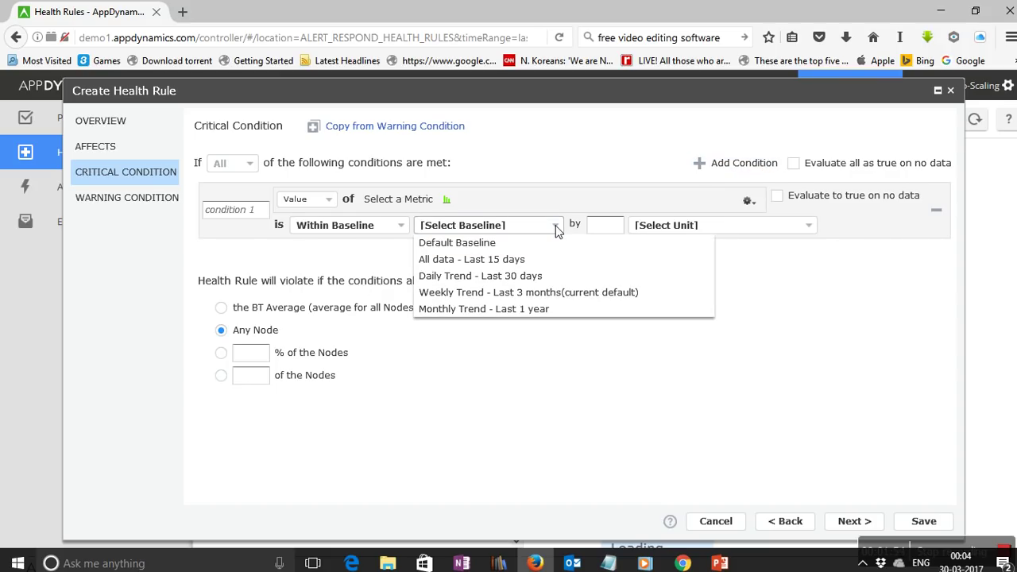
pyautogui.click(520, 278)
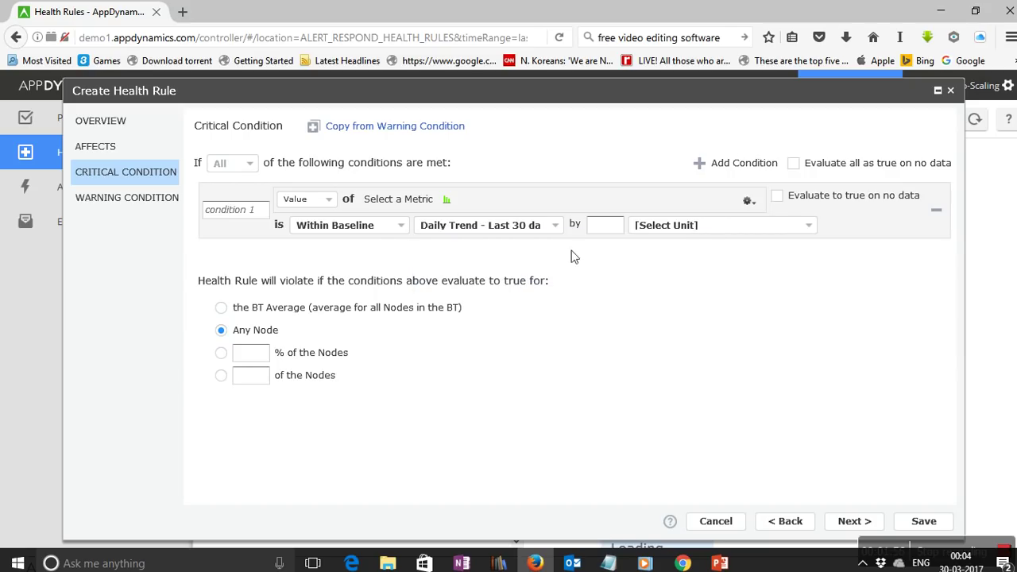
# Add a second critical condition compared as > Specific Value, and close the new health rule without saving.
pyautogui.click(699, 170)
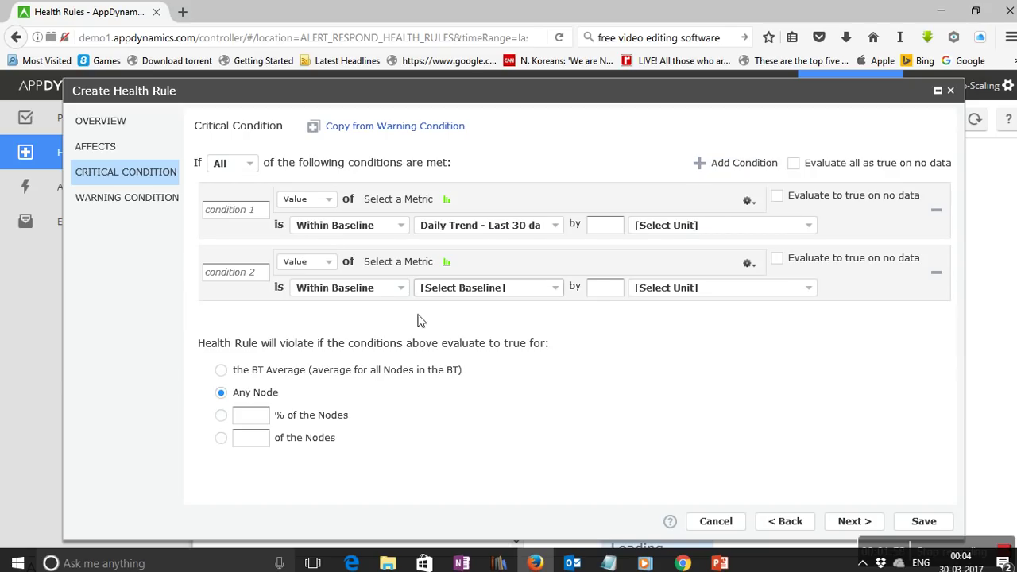
pyautogui.click(402, 290)
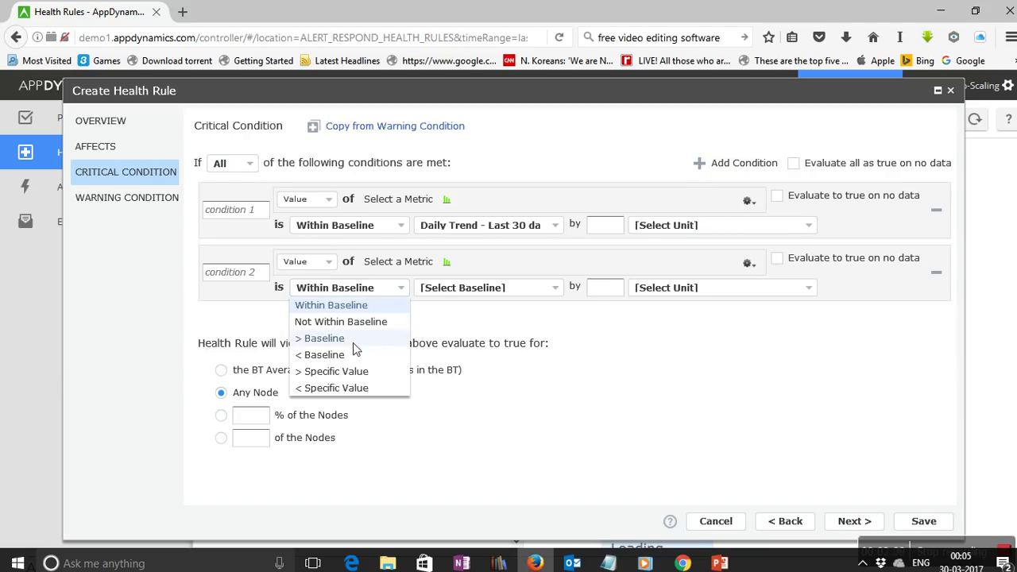
pyautogui.click(341, 371)
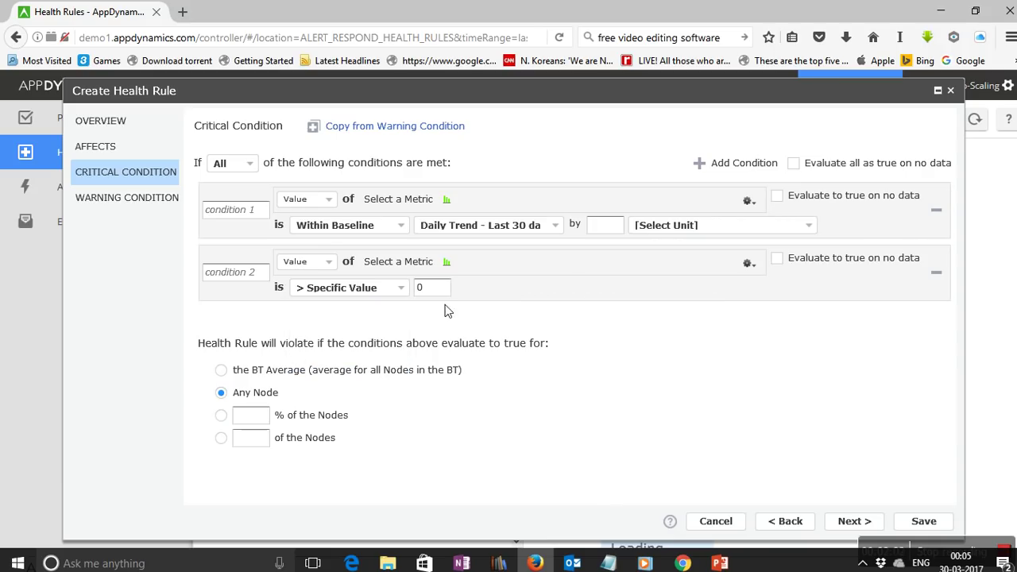
pyautogui.click(414, 286)
pyautogui.click(950, 92)
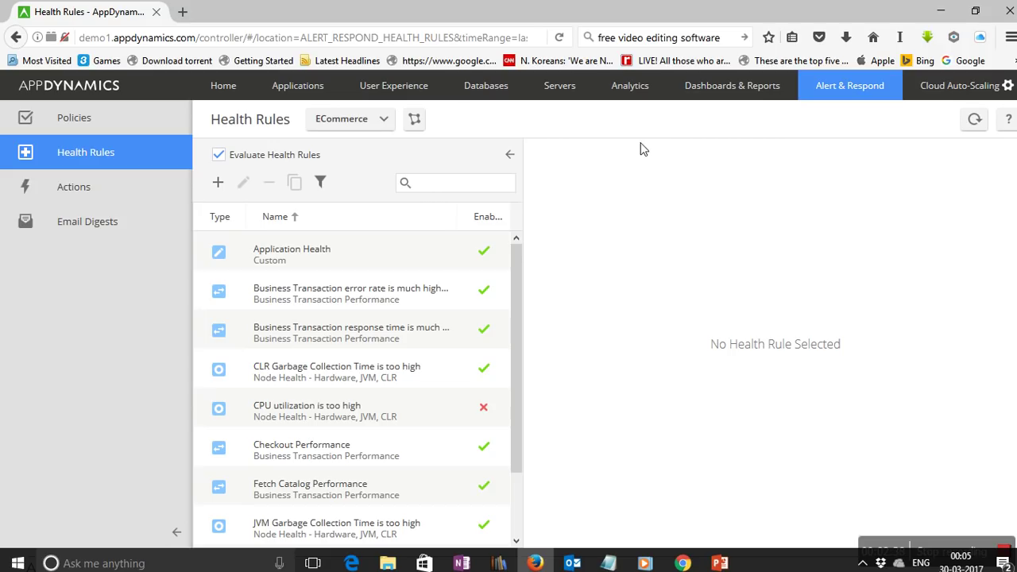
# Review the action types available when creating an ECommerce alert action, and cancel the creation.
pyautogui.click(58, 193)
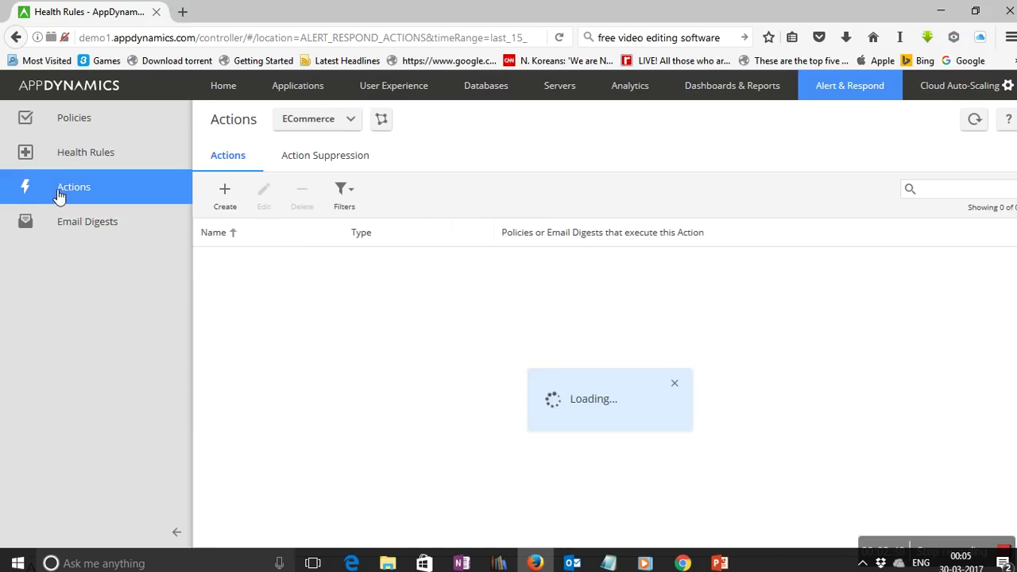
pyautogui.click(226, 197)
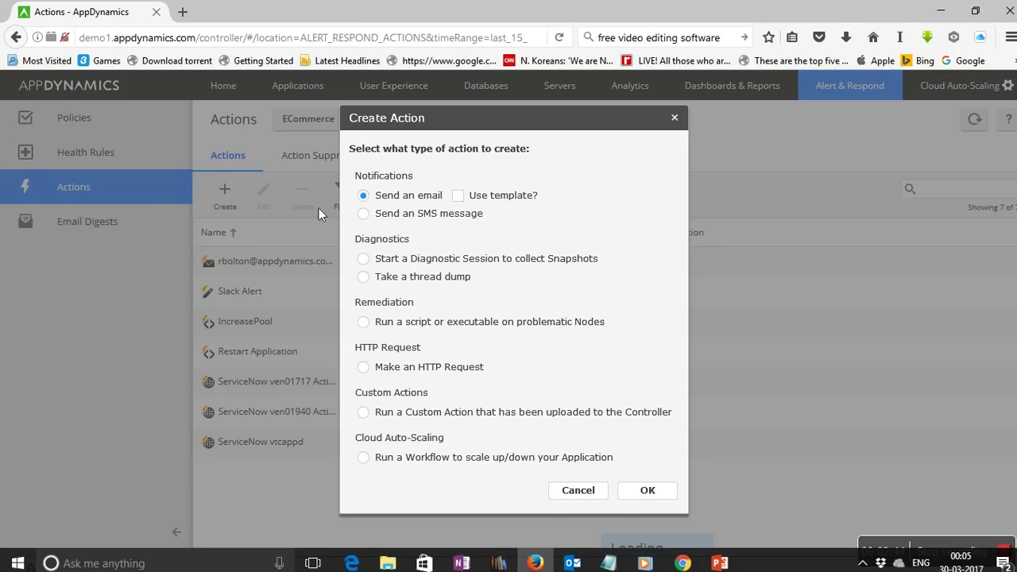
pyautogui.click(437, 197)
pyautogui.click(590, 490)
# View the ECommerce policies and the trigger events offered for a new policy, and close it without saving.
pyautogui.click(131, 126)
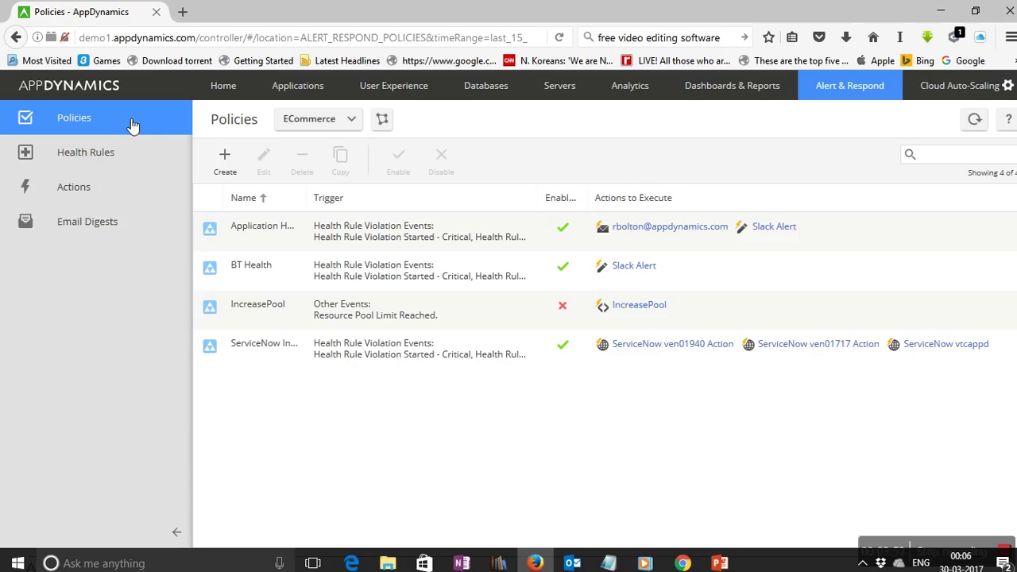
pyautogui.click(224, 162)
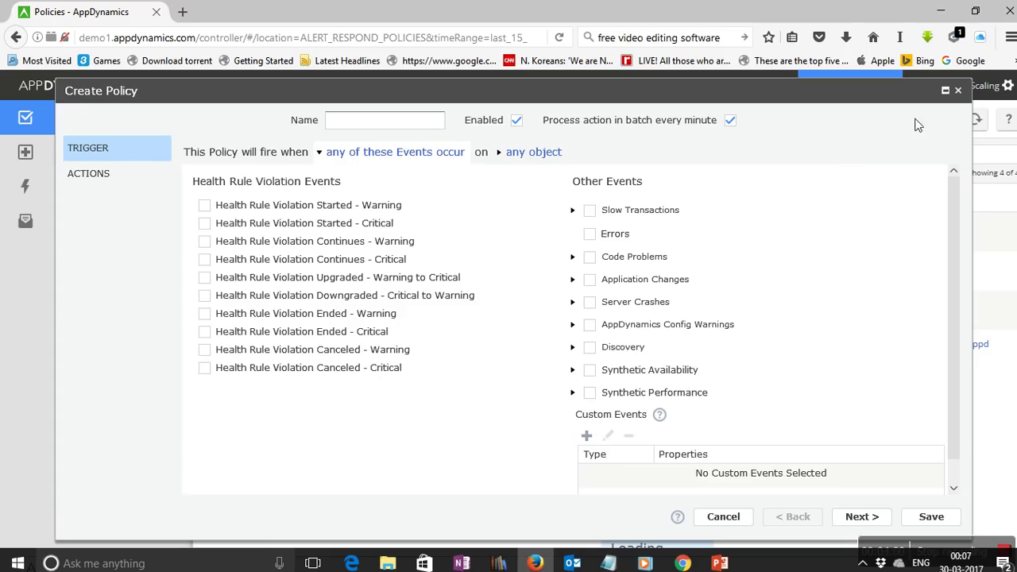
pyautogui.click(958, 91)
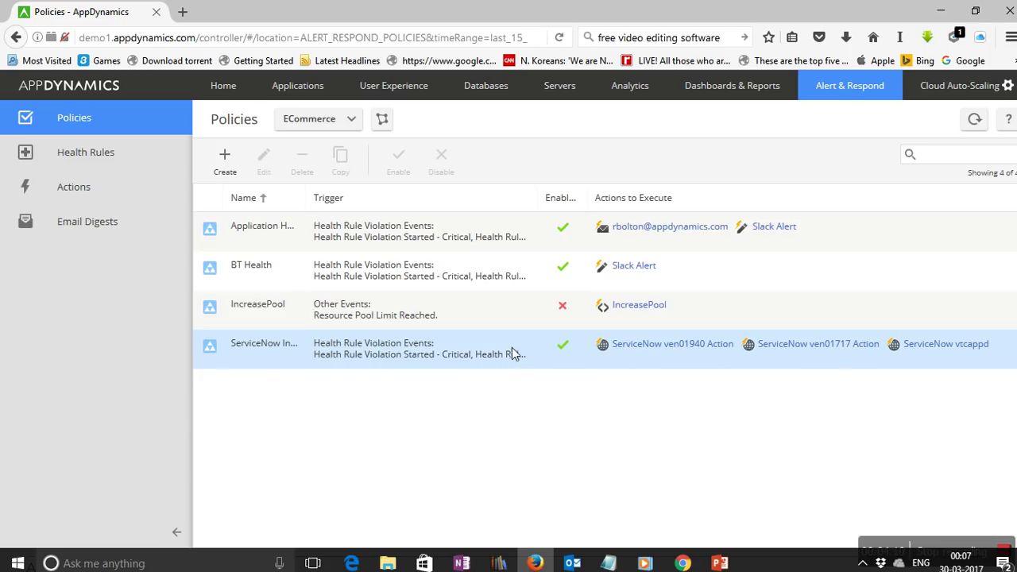
# Browse the list of custom dashboards and open the Dev Dashboard to examine business transaction response times.
pyautogui.click(753, 92)
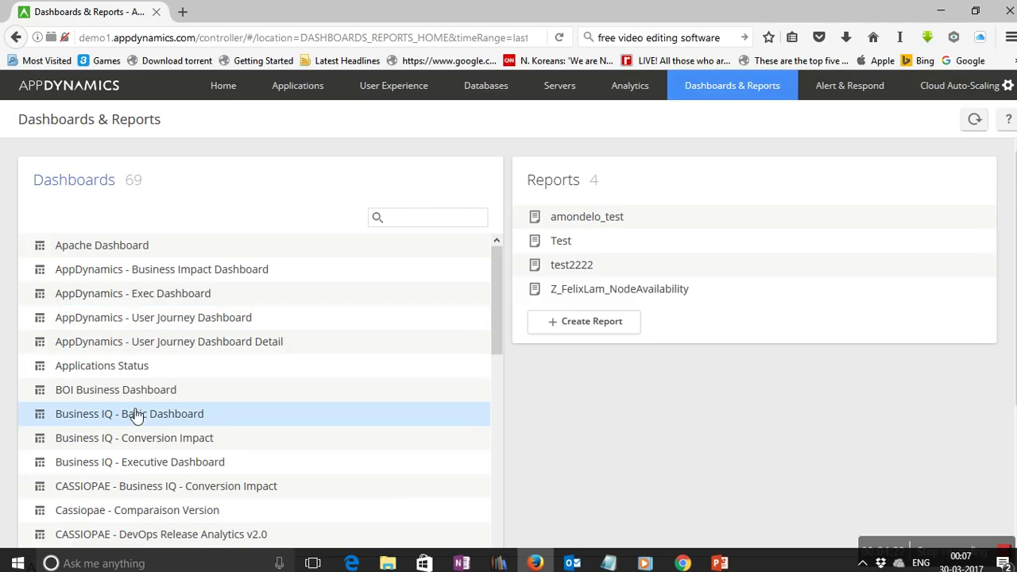
pyautogui.scroll(-3, 137, 414)
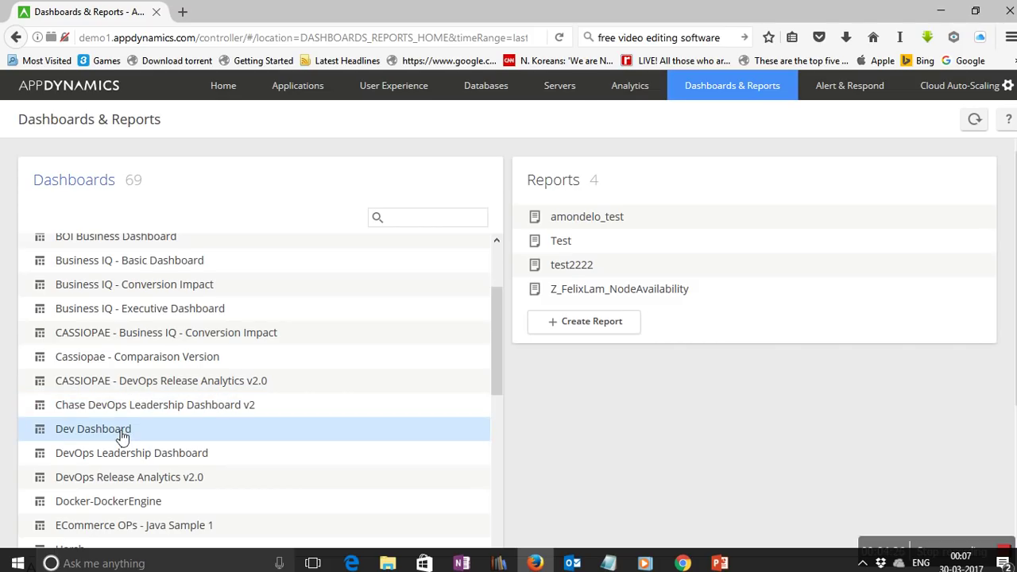
pyautogui.scroll(-2, 122, 436)
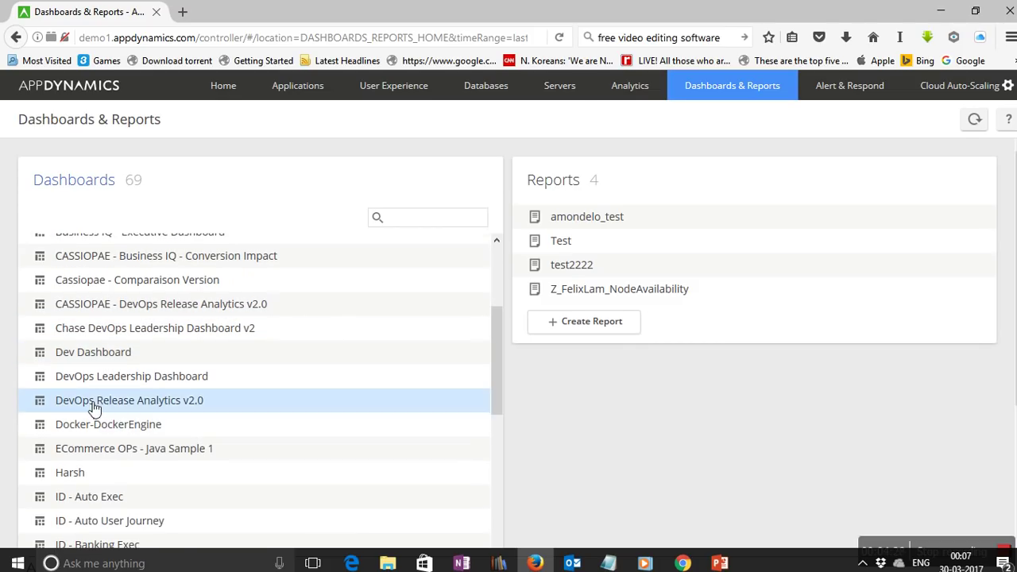
pyautogui.click(119, 357)
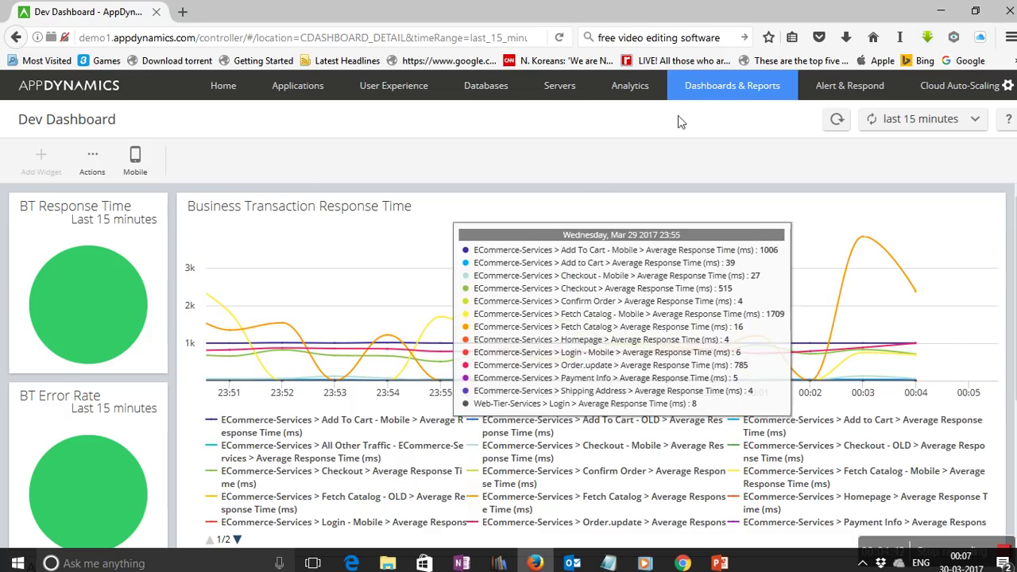
# Return to the dashboards and reports overview, review the scheduling options for a new report, and close it unsaved.
pyautogui.click(714, 88)
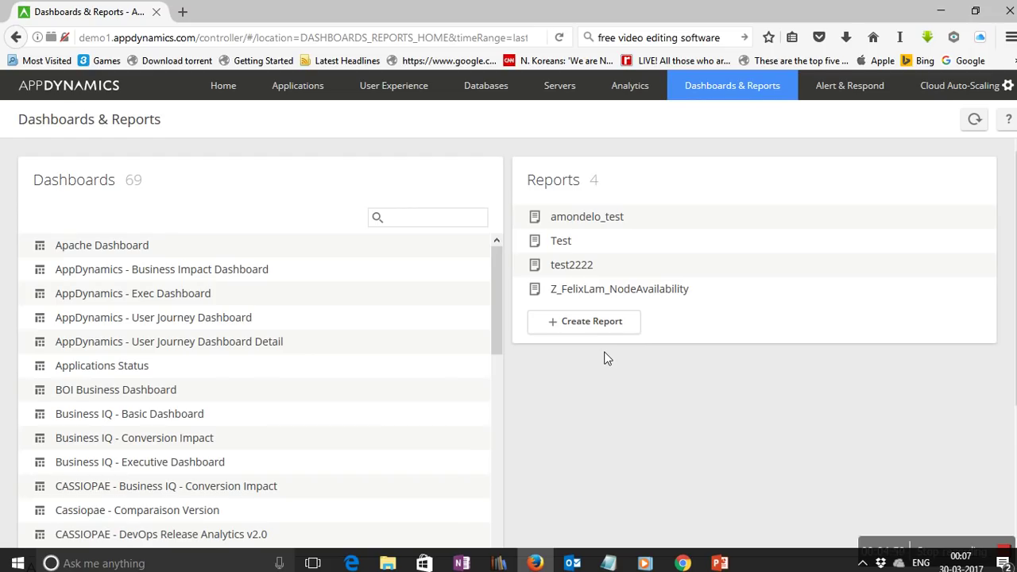
pyautogui.click(593, 322)
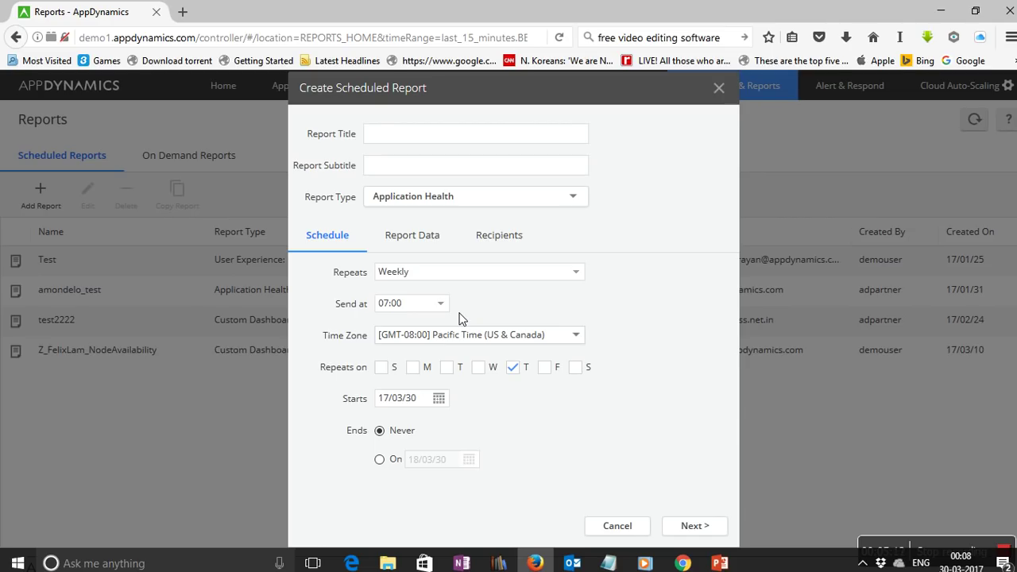
pyautogui.click(718, 87)
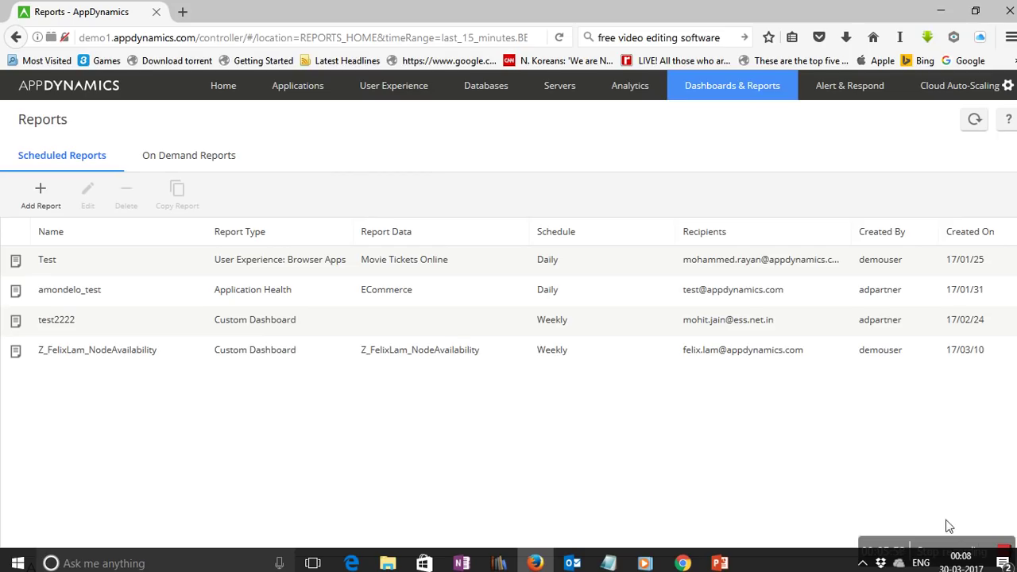
pyautogui.click(1004, 549)
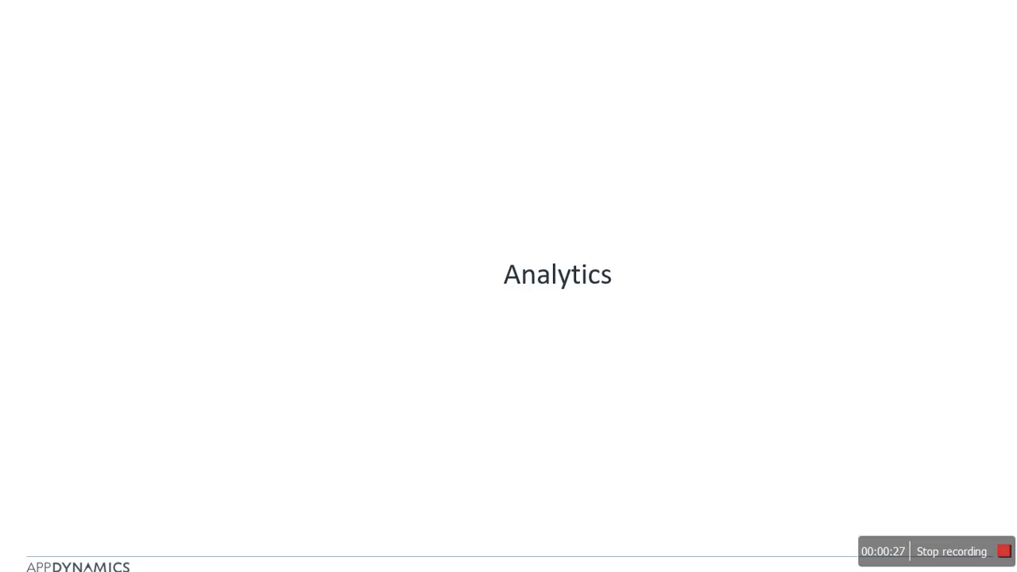
# Switch to the AppDynamics analytics search and view the event types that can be searched, keeping Transactions.
pyautogui.hotkey('alt', 'Tab')
pyautogui.hotkey('alt', 'Tab')
pyautogui.hotkey('alt', 'Tab')
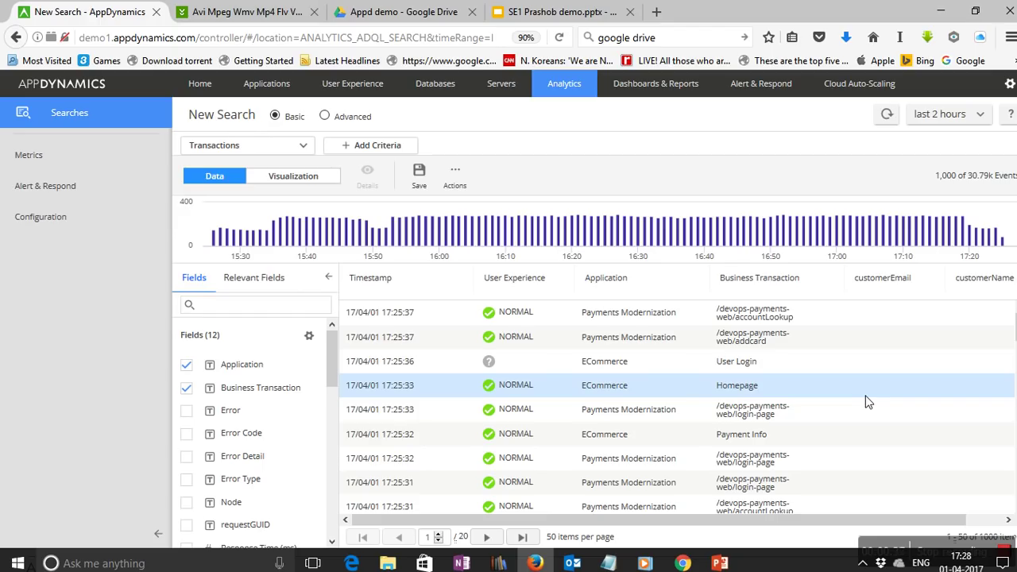
pyautogui.click(303, 146)
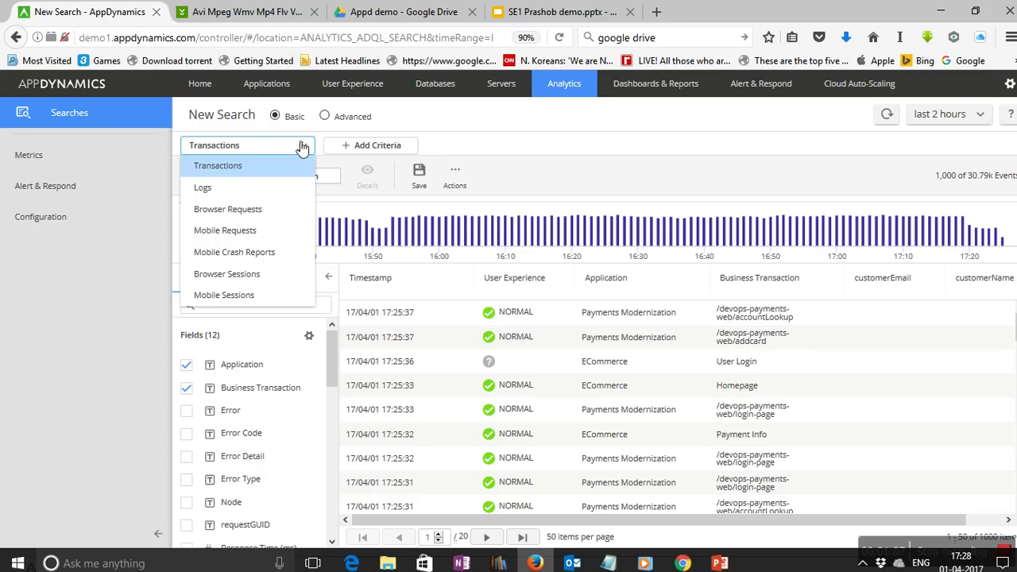
pyautogui.click(579, 147)
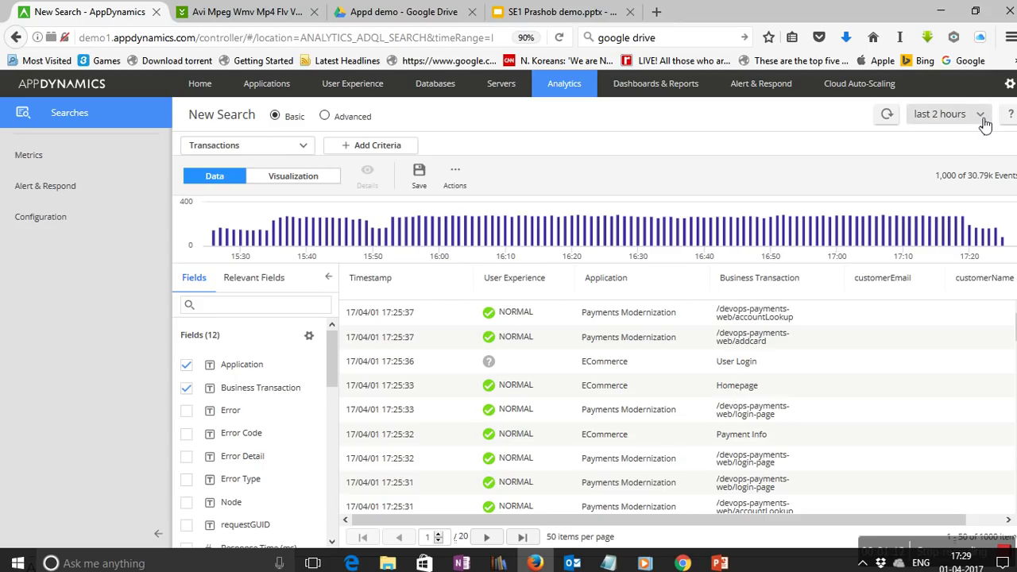
# Add an Application criterion to the transactions search and set it to ECommerce.
pyautogui.click(356, 143)
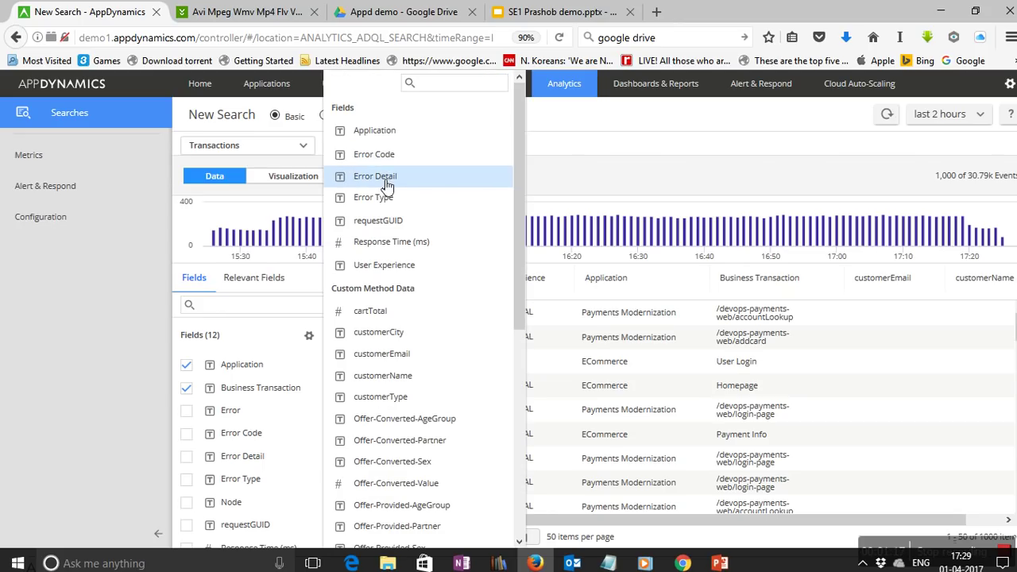
pyautogui.click(381, 131)
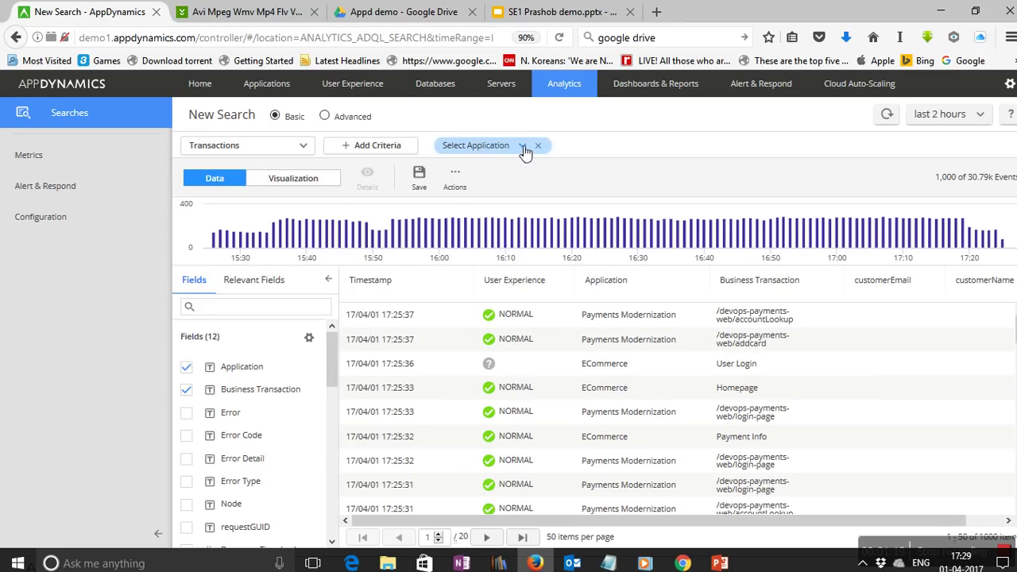
pyautogui.click(523, 145)
pyautogui.click(486, 205)
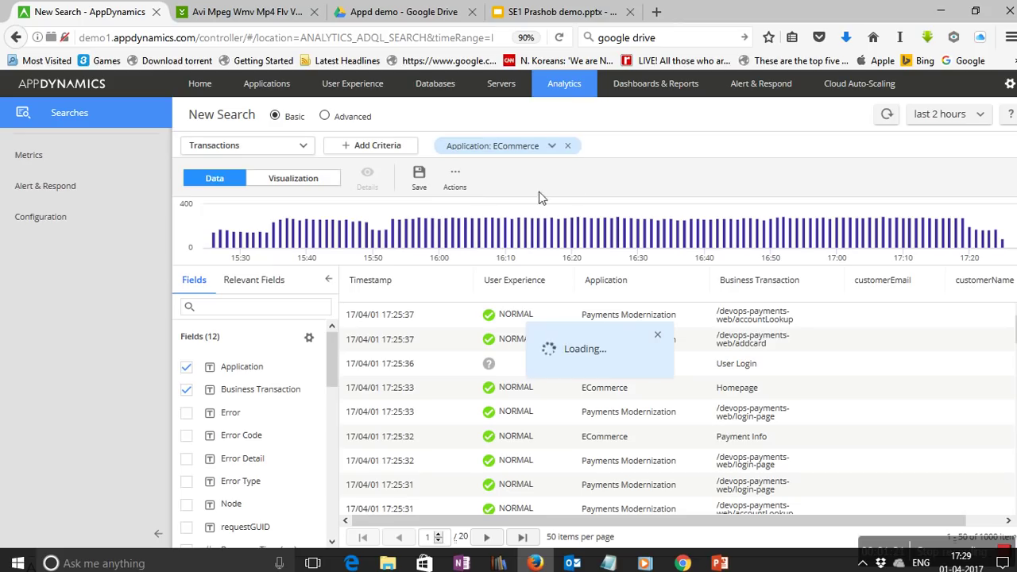
# Add a Business Transaction criterion and restrict it to Checkout in the ECommerce-Services tier.
pyautogui.click(392, 148)
pyautogui.click(394, 154)
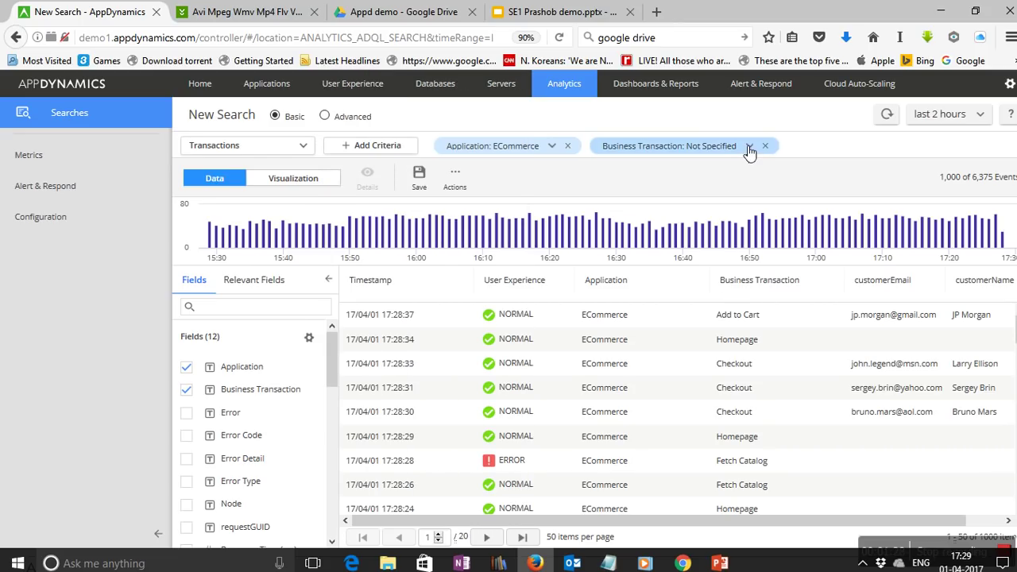
pyautogui.click(749, 151)
pyautogui.scroll(-1, 775, 318)
pyautogui.scroll(-5, 774, 317)
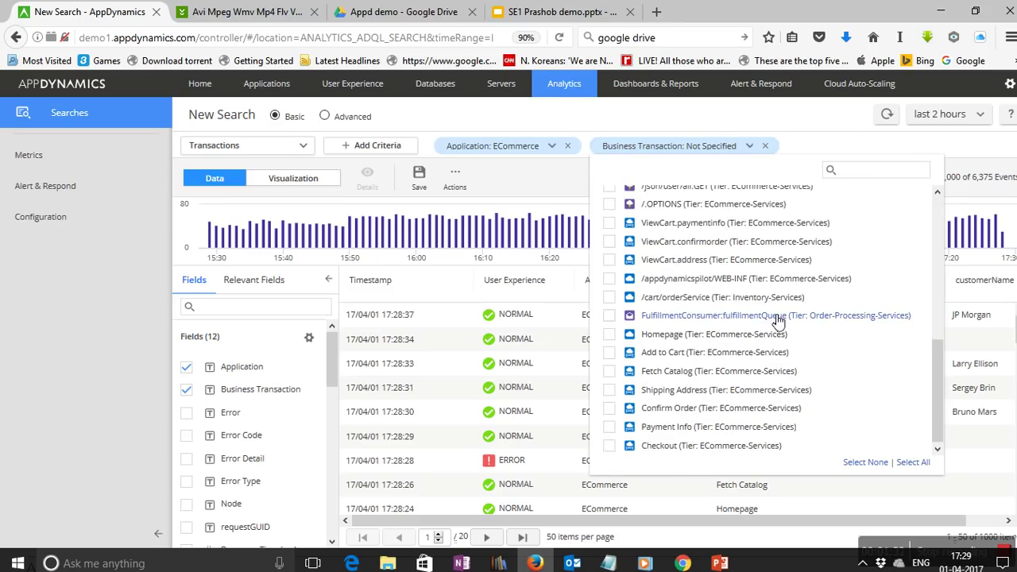
pyautogui.click(704, 448)
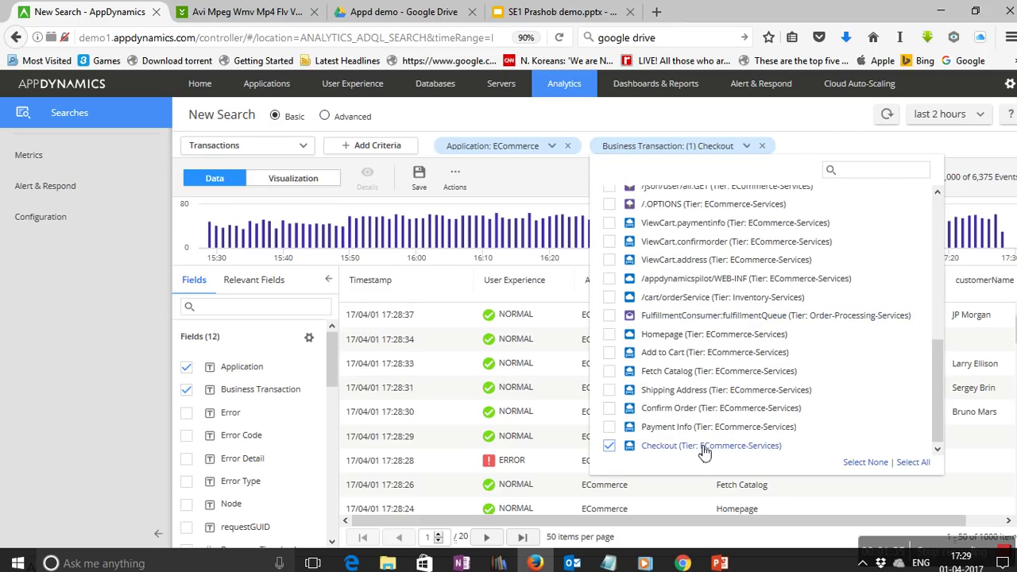
pyautogui.click(968, 150)
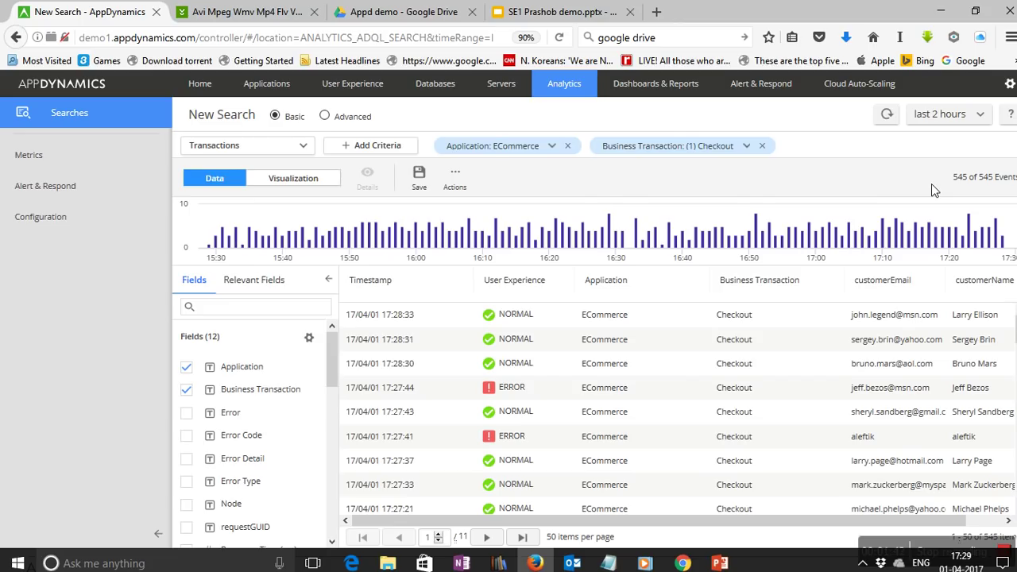
# View the Checkout transactions as a column chart of summed cartTotal by User Experience, review the available fields, and return to the data view.
pyautogui.click(312, 181)
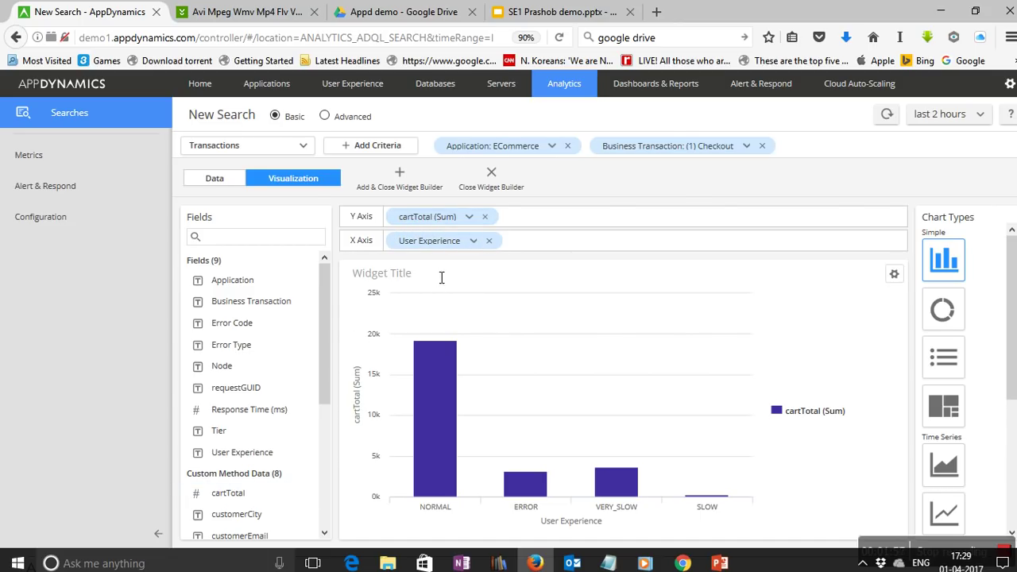
pyautogui.scroll(-1, 267, 486)
pyautogui.scroll(-2, 268, 486)
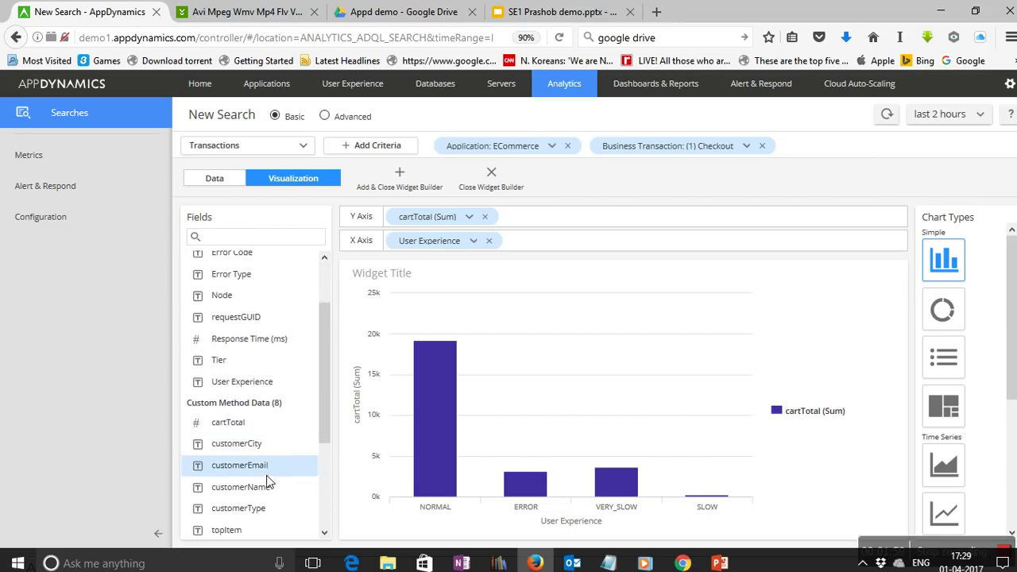
pyautogui.scroll(3, 273, 459)
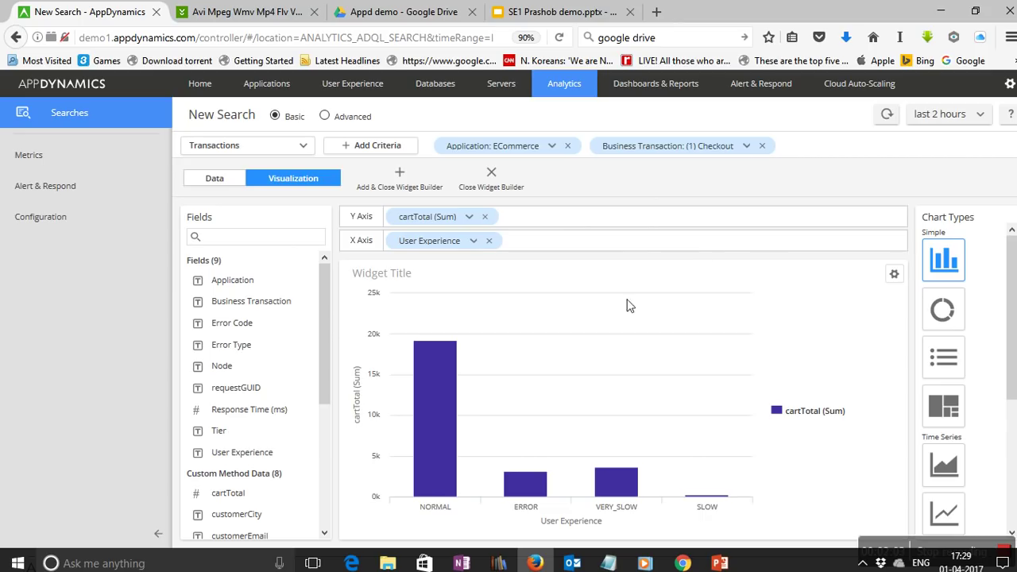
pyautogui.moveTo(415, 407)
pyautogui.click(215, 179)
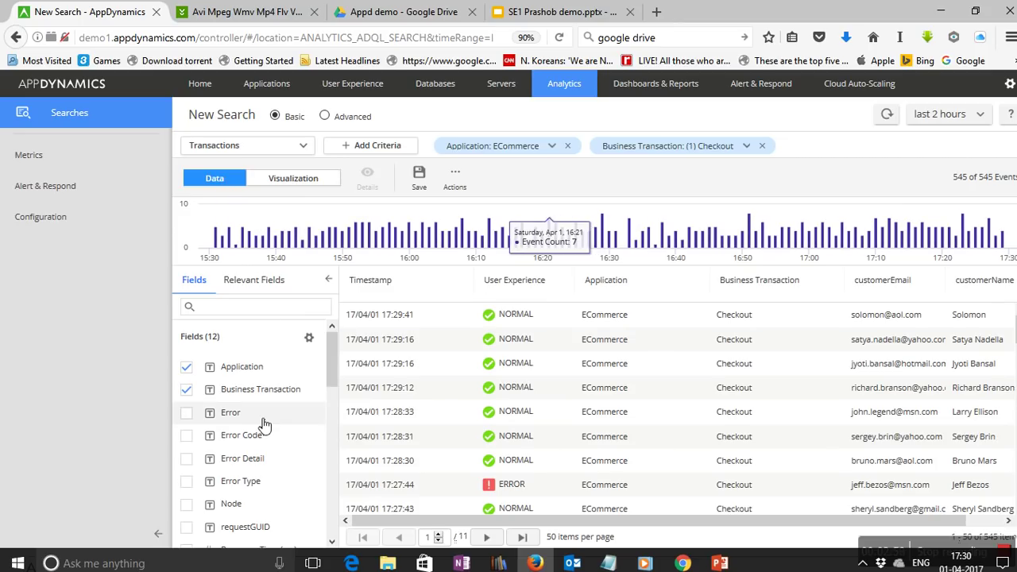
# Add a User Experience criterion to the transactions search and restrict it to Error.
pyautogui.scroll(-5, 262, 423)
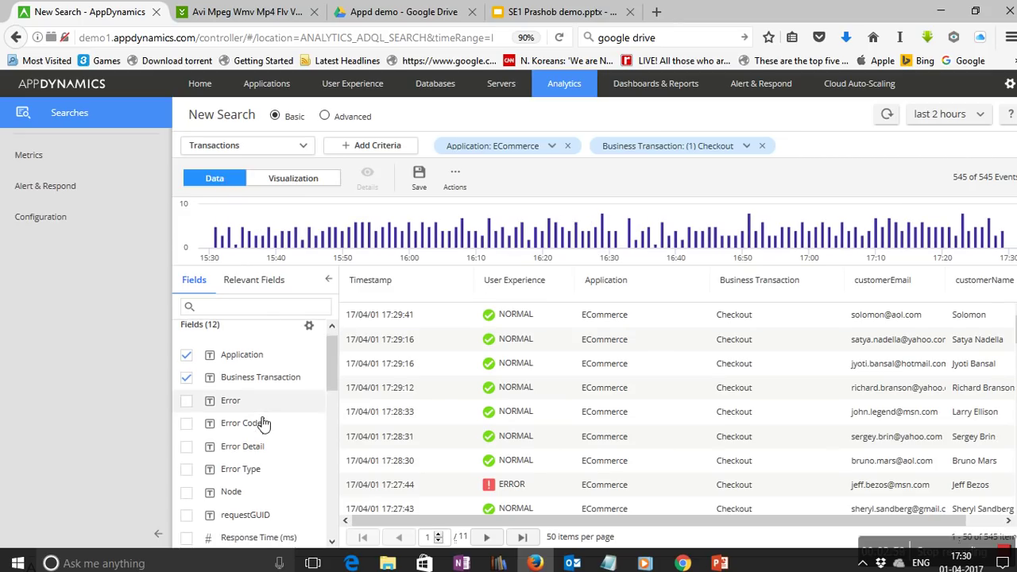
pyautogui.click(361, 145)
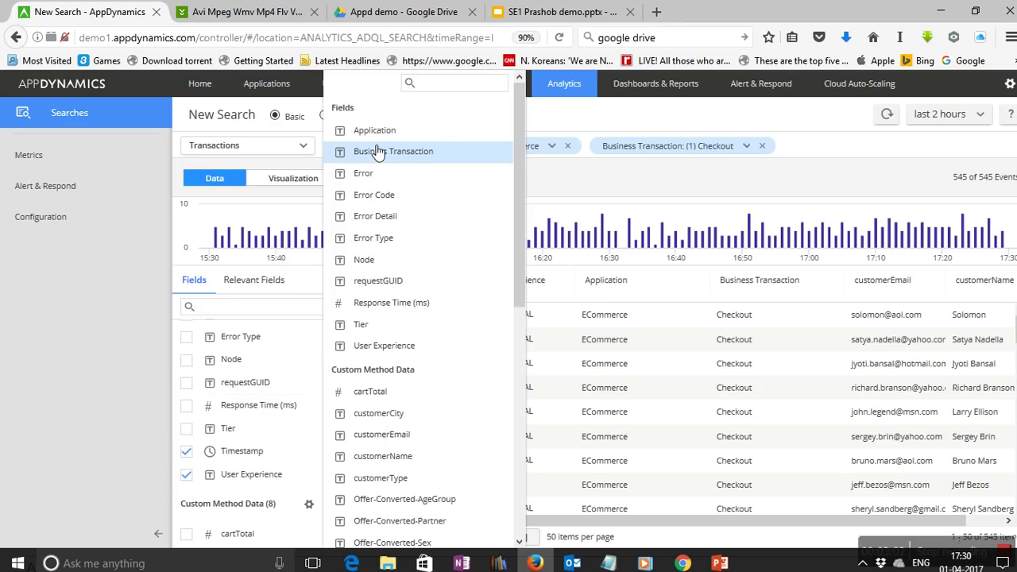
pyautogui.click(361, 345)
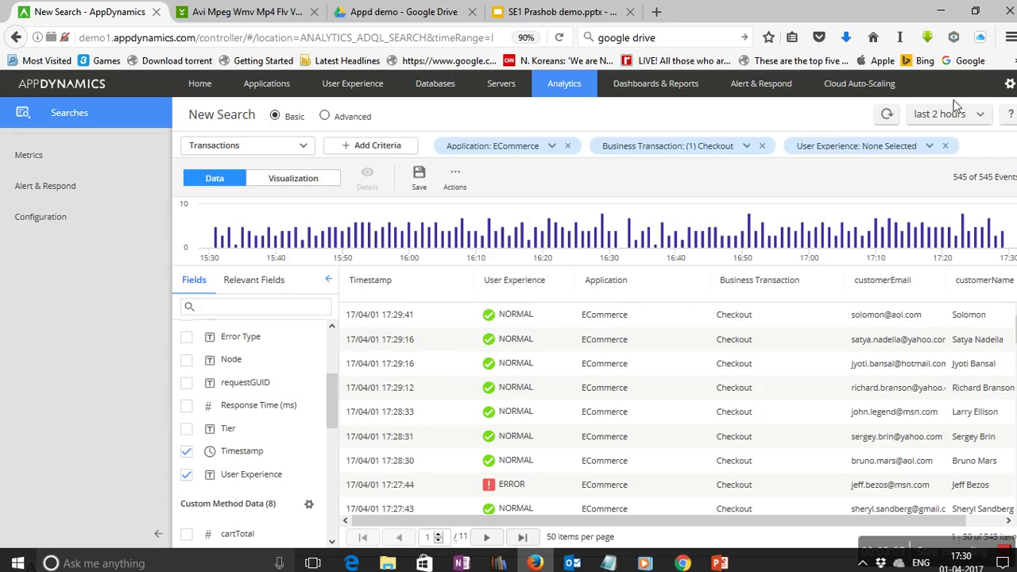
pyautogui.click(928, 146)
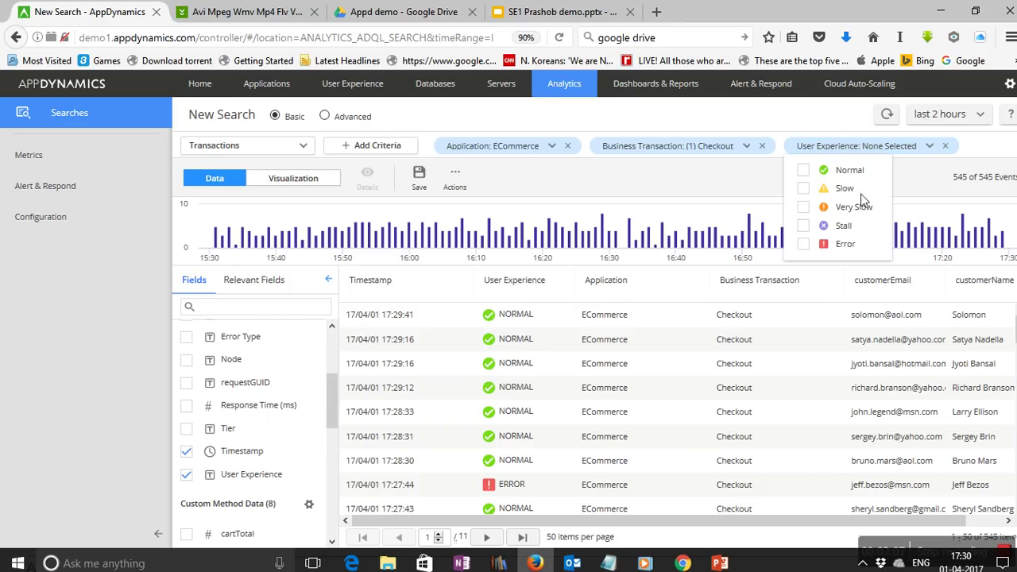
pyautogui.click(803, 244)
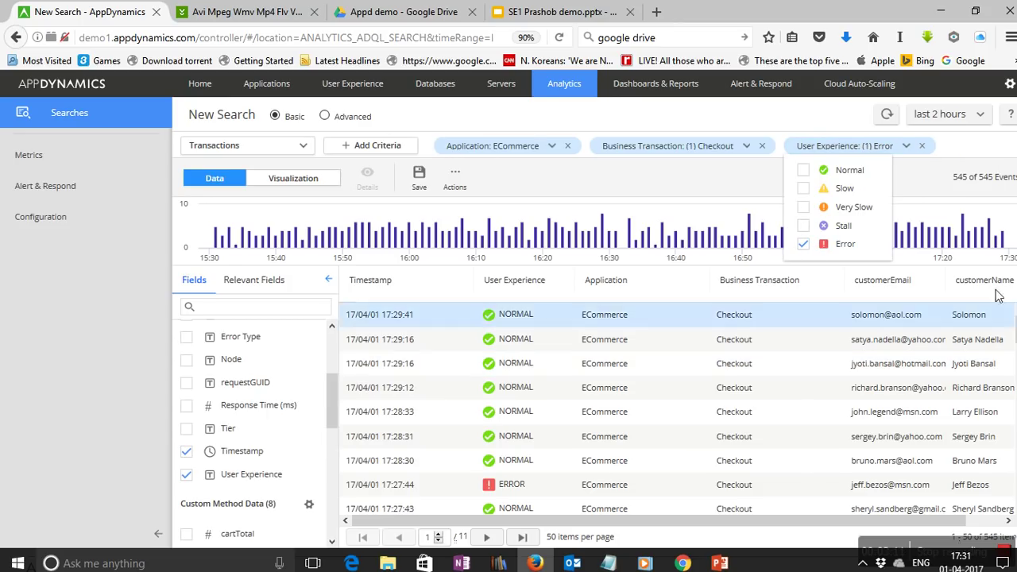
pyautogui.click(686, 203)
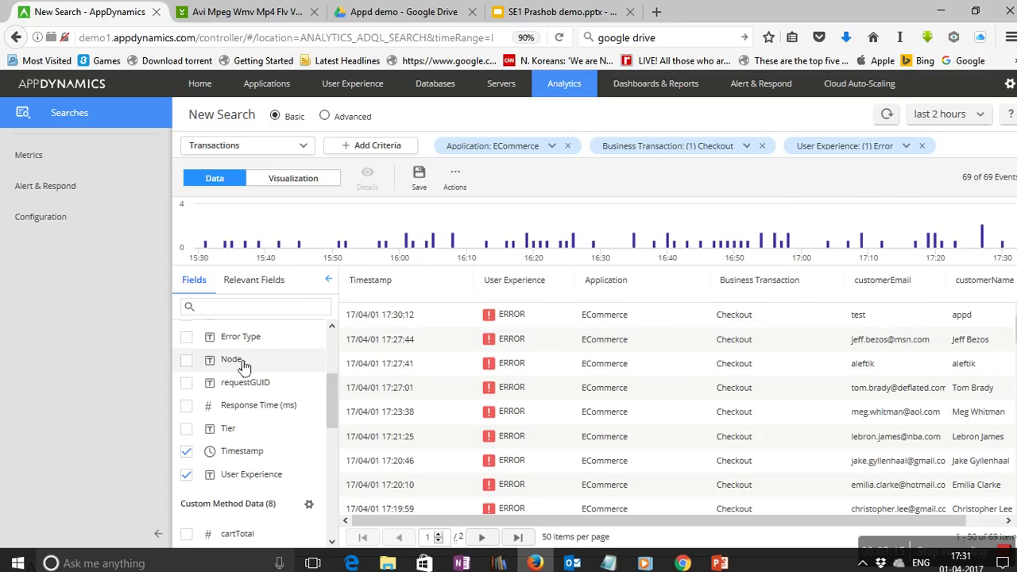
# Show the customerCity field as a column in the search results and hide the User Experience column.
pyautogui.scroll(-3, 270, 402)
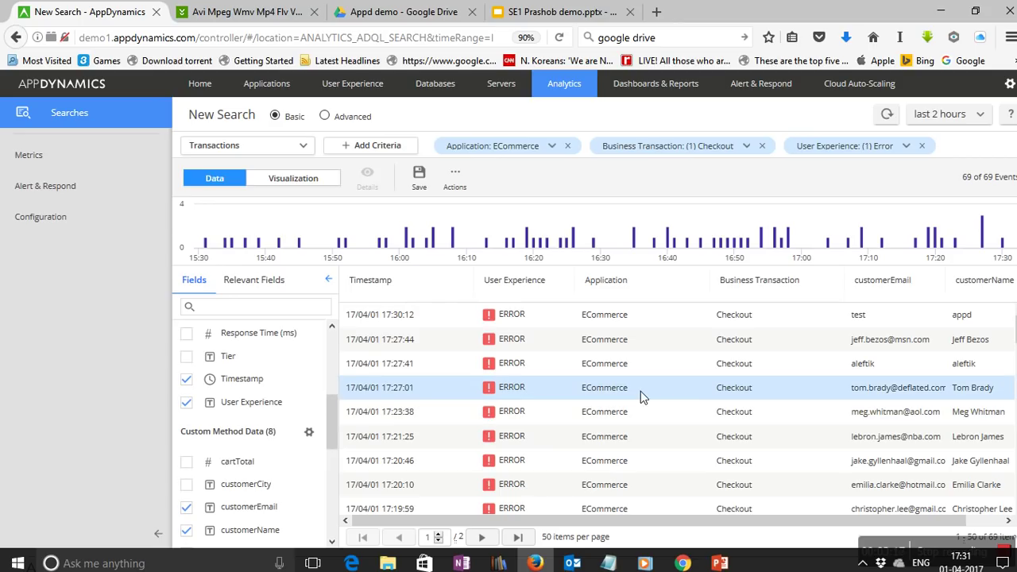
pyautogui.scroll(3, 262, 427)
pyautogui.scroll(-3, 266, 422)
pyautogui.scroll(-5, 267, 429)
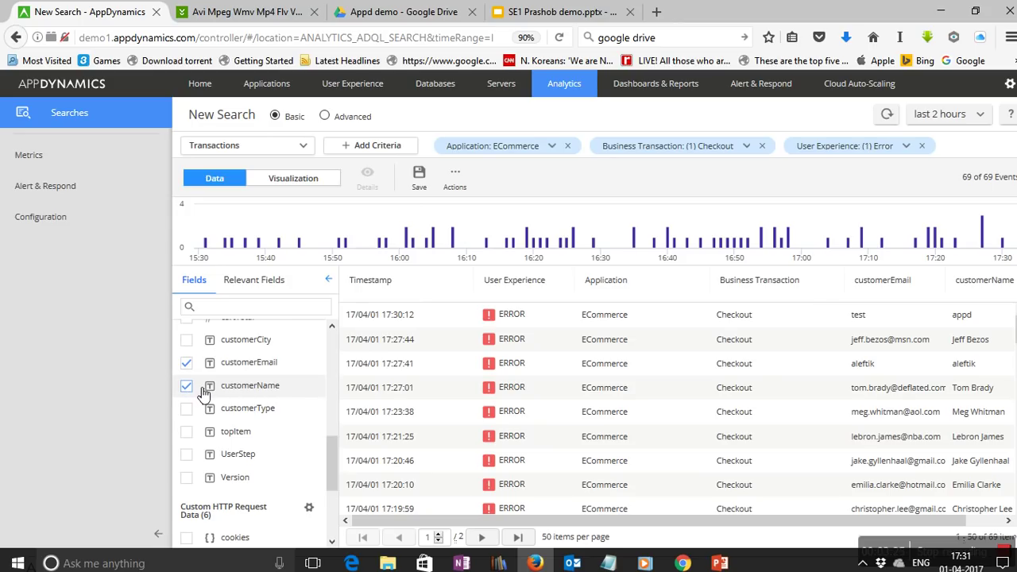
pyautogui.click(189, 340)
pyautogui.scroll(3, 199, 363)
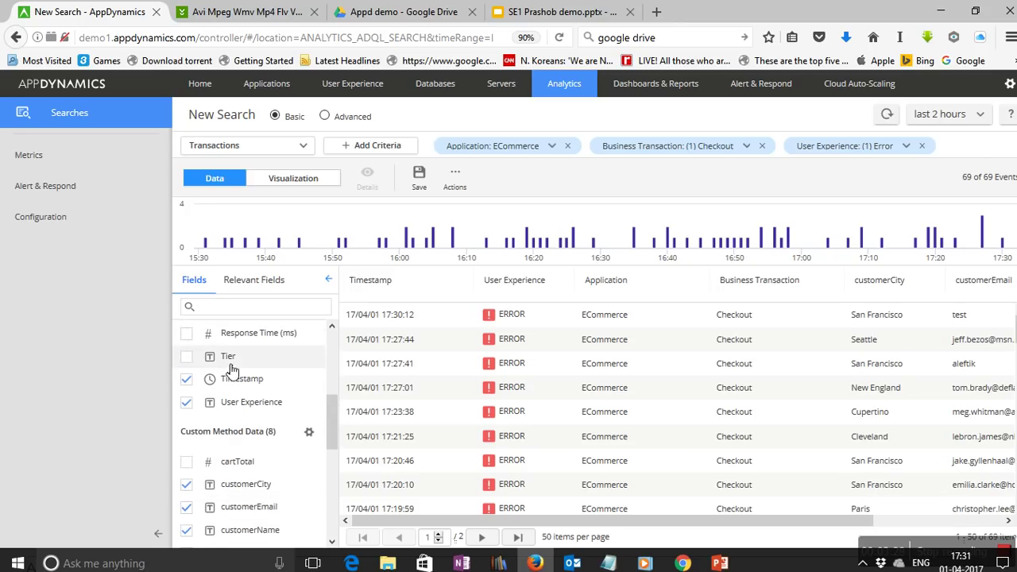
pyautogui.scroll(3, 228, 405)
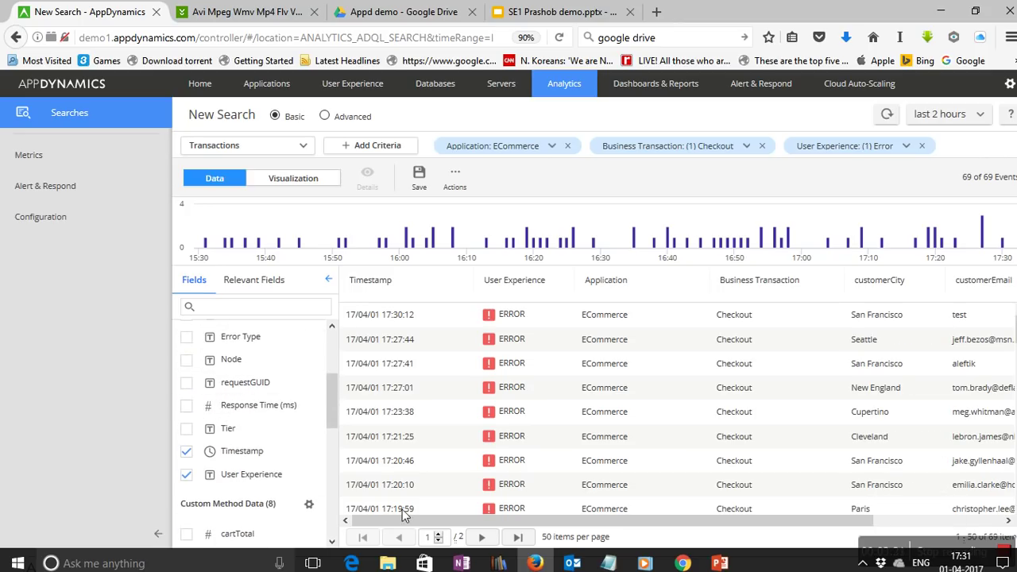
pyautogui.click(187, 476)
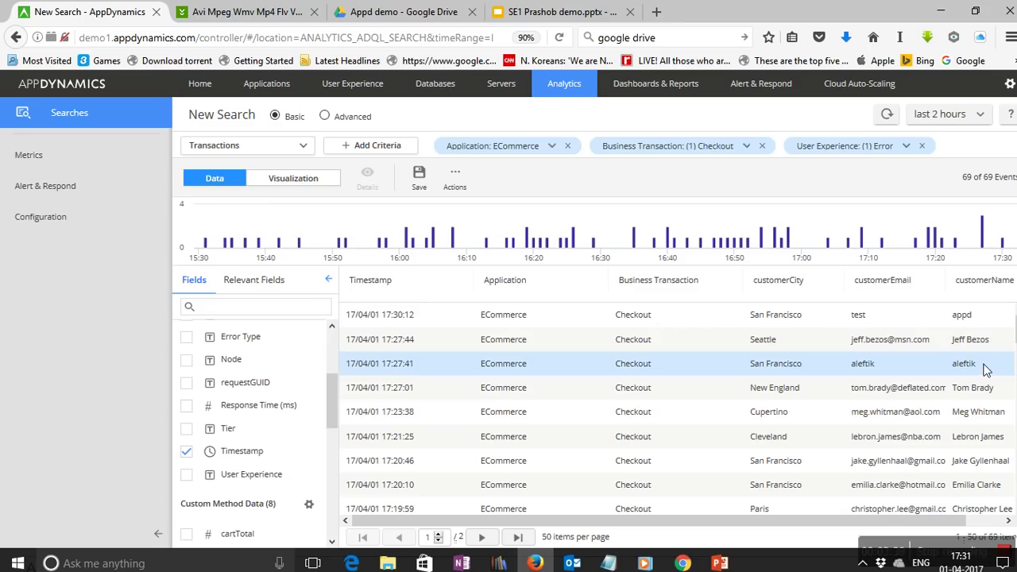
pyautogui.moveTo(891, 520); pyautogui.dragTo(858, 508)
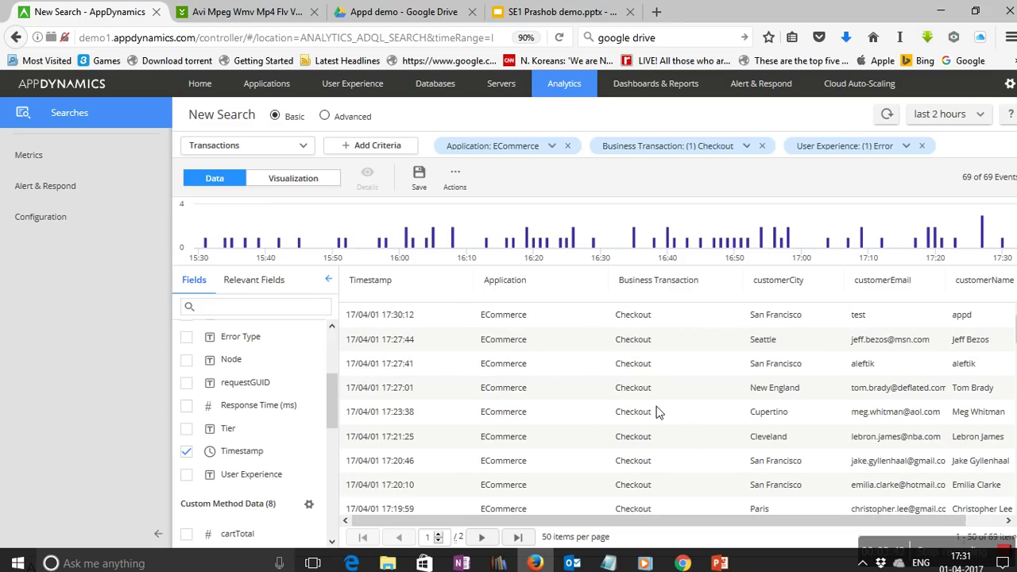
# Open the dialog of an additional action for the search results and close it.
pyautogui.click(454, 179)
pyautogui.click(461, 210)
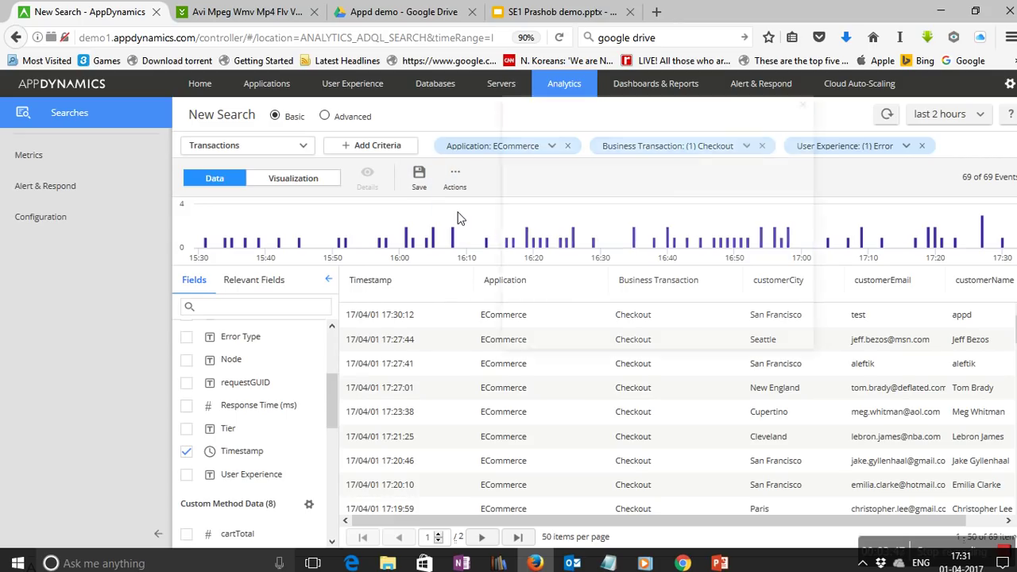
pyautogui.click(781, 317)
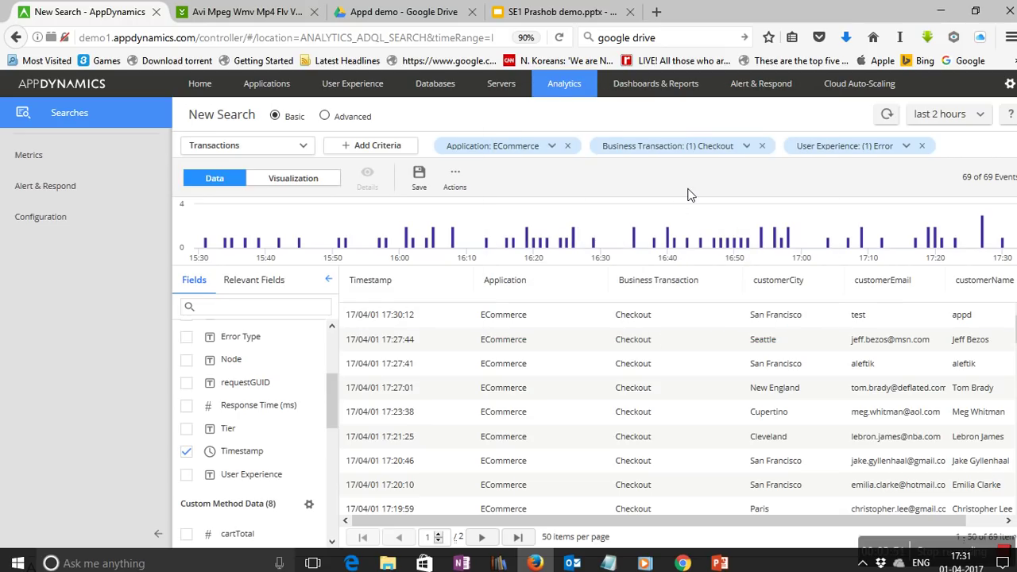